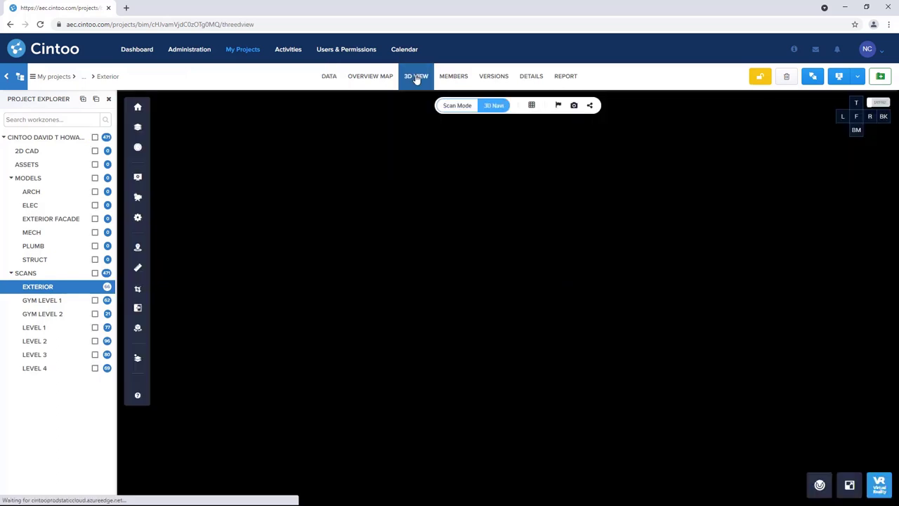
Enter Scan Mode for the Exterior workzone and move to howard_e_scan_037, facing the fenced courtyard entrance.
{"action": "left_click", "coordinate": [454, 106]}
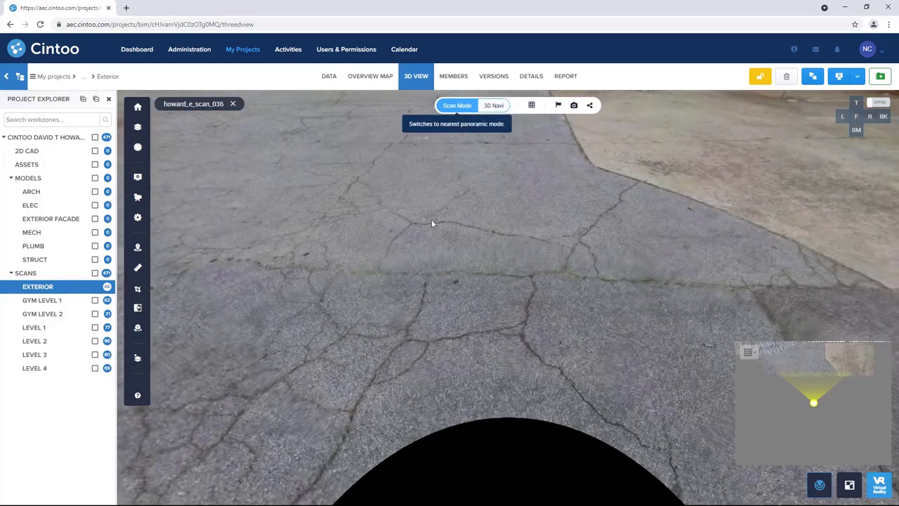
{"action": "left_click_drag", "start_coordinate": [432, 224], "coordinate": [590, 453]}
{"action": "left_click_drag", "start_coordinate": [366, 421], "coordinate": [490, 364]}
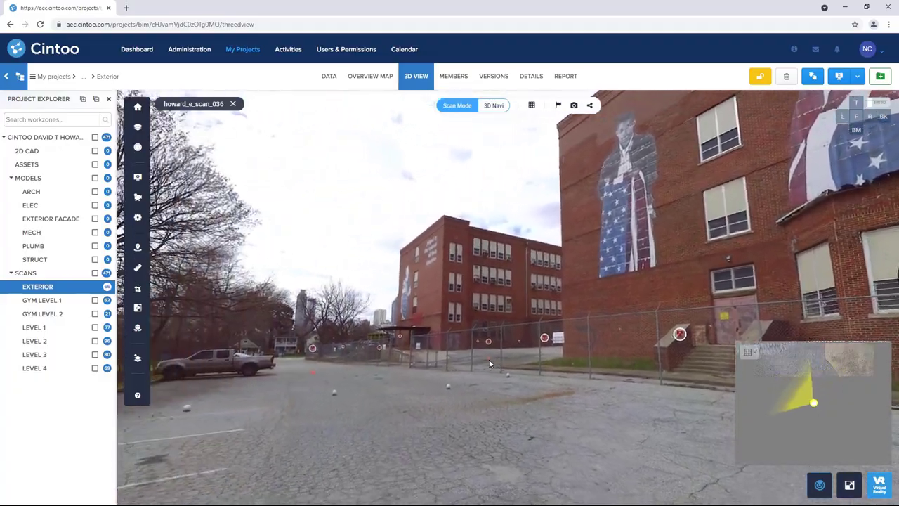
{"action": "left_click", "coordinate": [333, 350]}
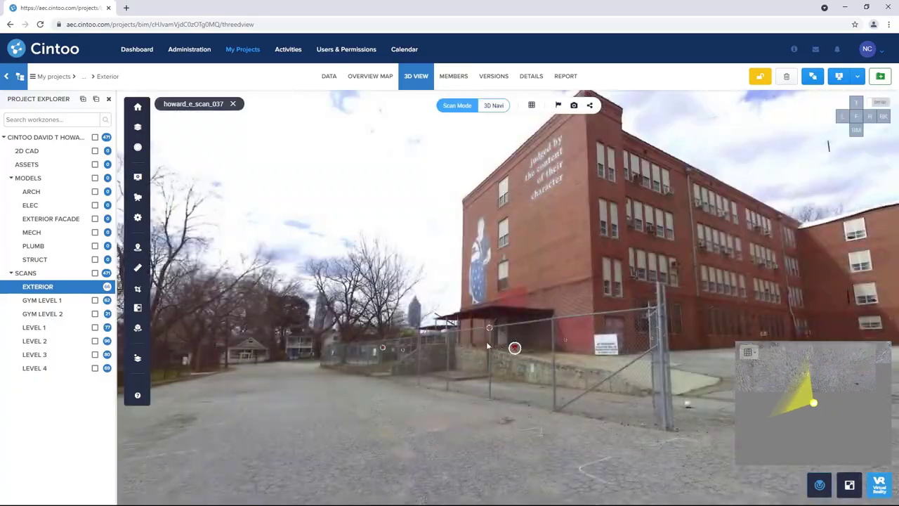
{"action": "left_click_drag", "start_coordinate": [486, 342], "coordinate": [468, 333]}
Display the scan in 3D Surface mode and look around the gated courtyard entrance.
{"action": "left_click", "coordinate": [532, 107]}
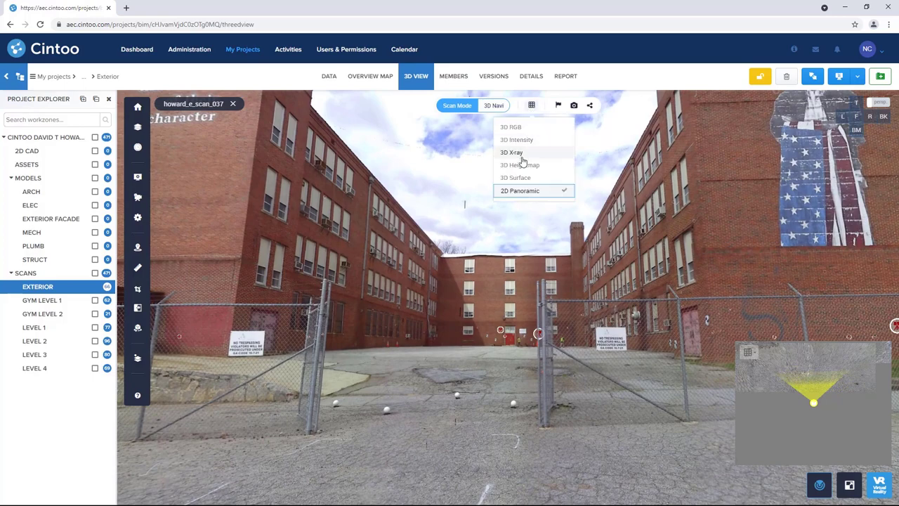
{"action": "left_click", "coordinate": [518, 178]}
{"action": "left_click_drag", "start_coordinate": [476, 377], "coordinate": [231, 334]}
{"action": "left_click_drag", "start_coordinate": [569, 378], "coordinate": [589, 397]}
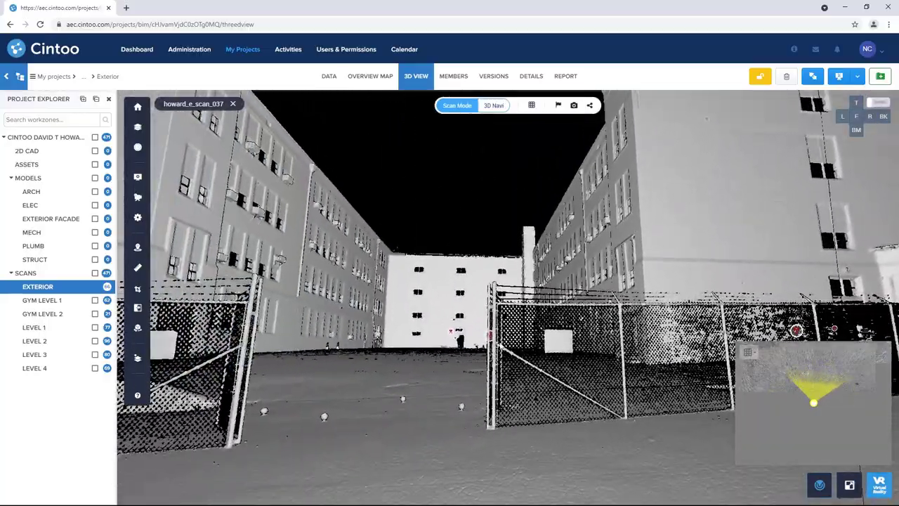
Move to howard_e_scan_038 inside the courtyard and examine the surrounding facades as surface meshes.
{"action": "left_click", "coordinate": [491, 337]}
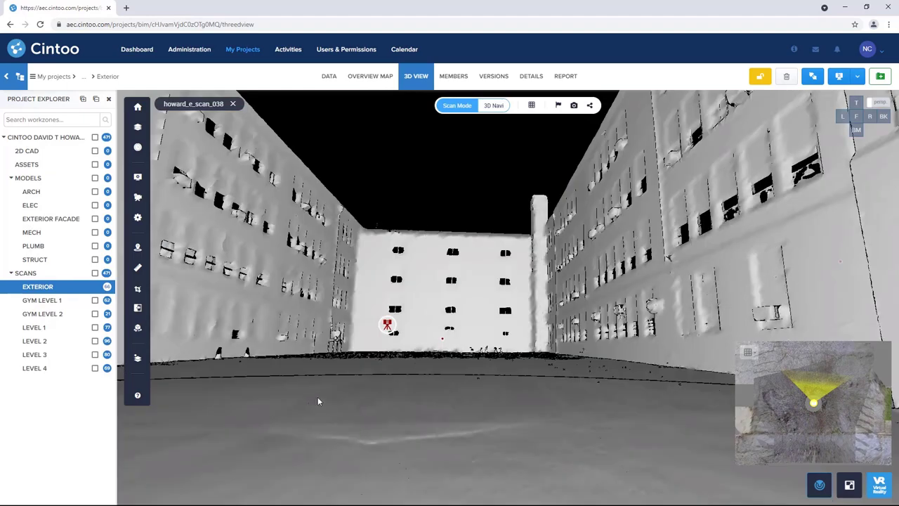
{"action": "left_click_drag", "start_coordinate": [317, 396], "coordinate": [119, 288]}
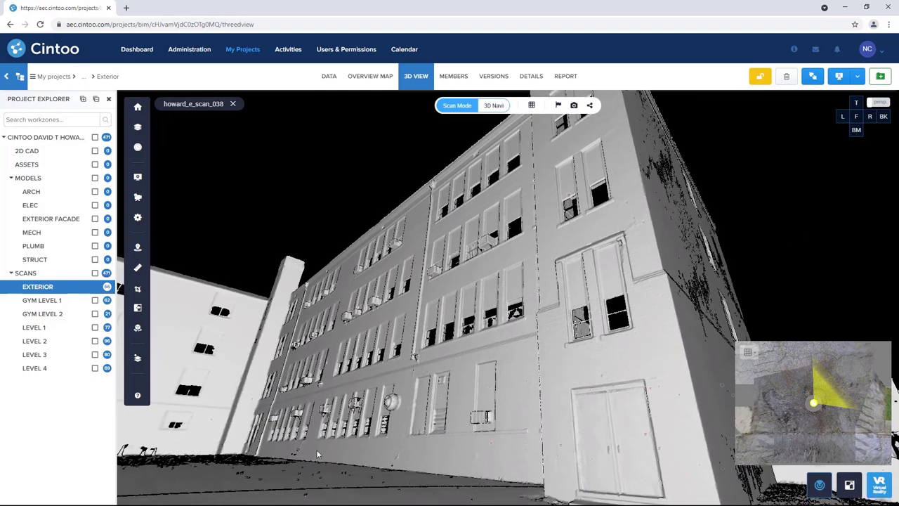
{"action": "left_click_drag", "start_coordinate": [316, 449], "coordinate": [553, 403]}
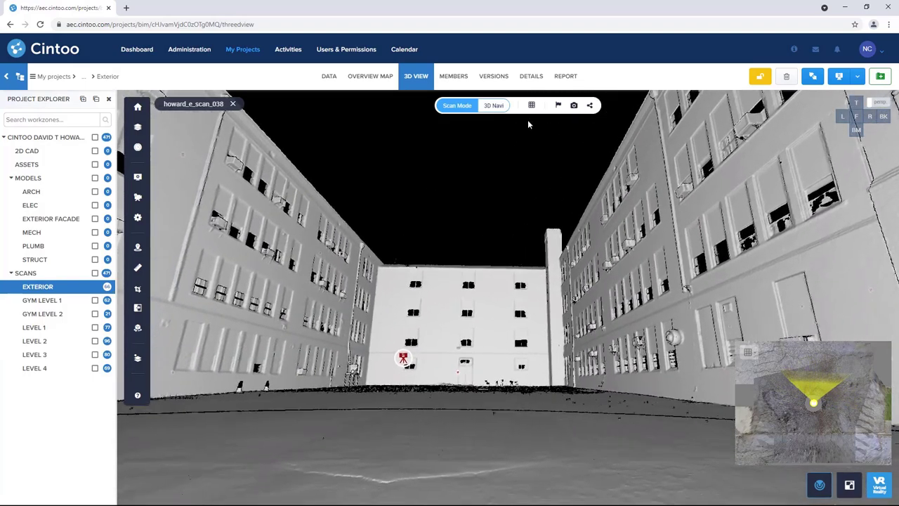
Switch the scan rendering to 3D RGB and look over the colored courtyard.
{"action": "left_click", "coordinate": [531, 106]}
{"action": "left_click", "coordinate": [513, 127]}
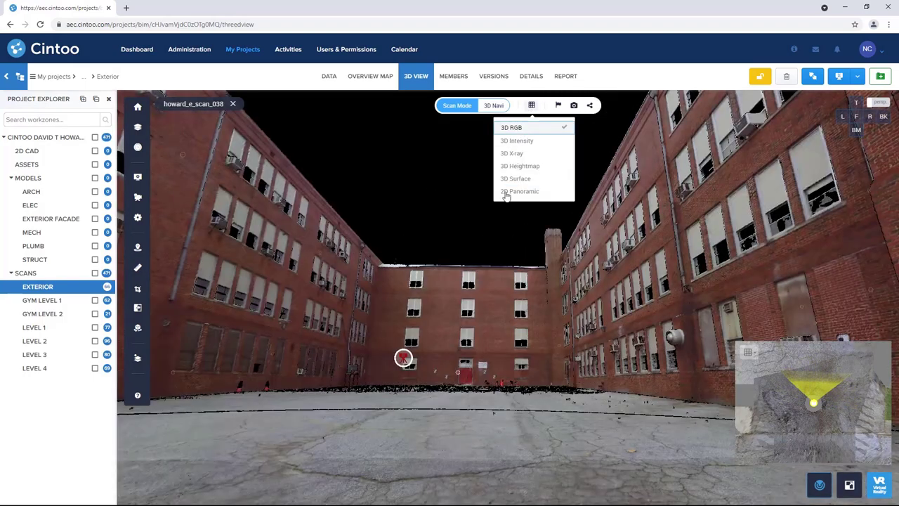
{"action": "left_click_drag", "start_coordinate": [436, 418], "coordinate": [447, 411]}
{"action": "left_click_drag", "start_coordinate": [510, 424], "coordinate": [469, 411]}
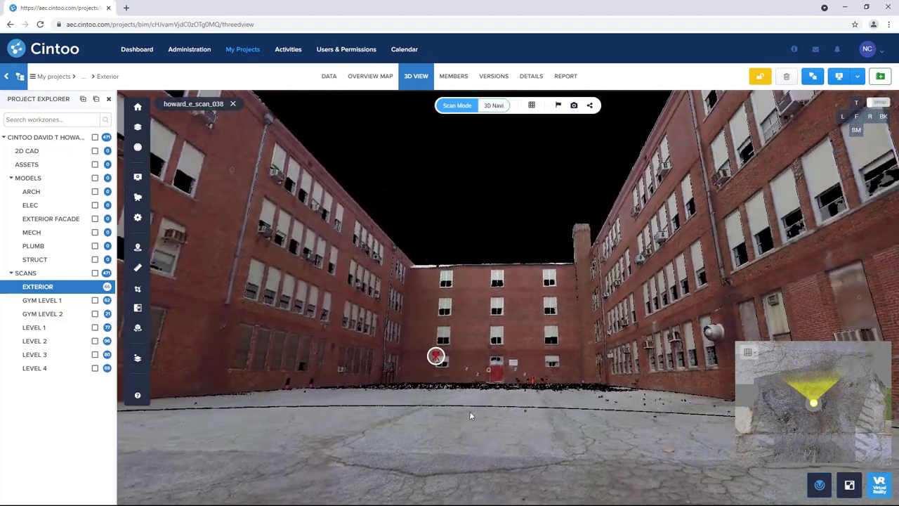
Overlay all the MODELS workzones on the scan to examine the new building in the courtyard, then hide them again.
{"action": "left_click", "coordinate": [95, 178]}
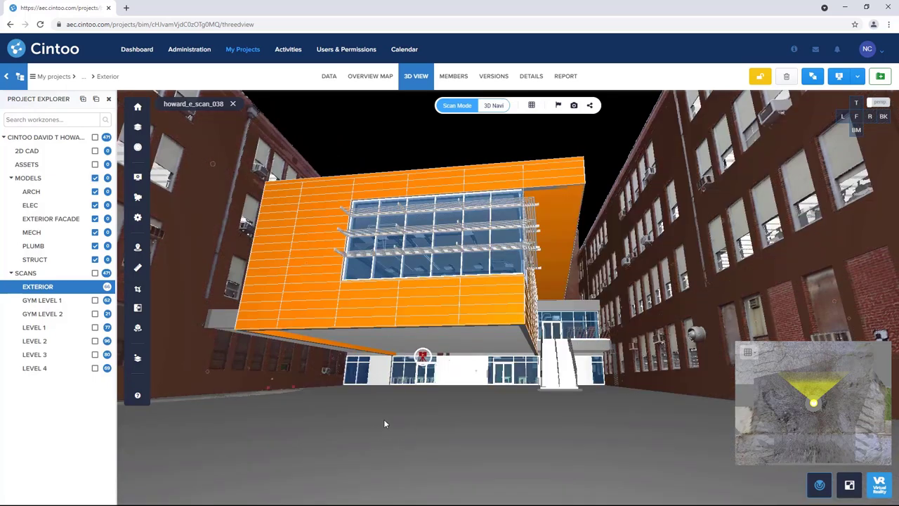
{"action": "left_click_drag", "start_coordinate": [383, 418], "coordinate": [300, 385]}
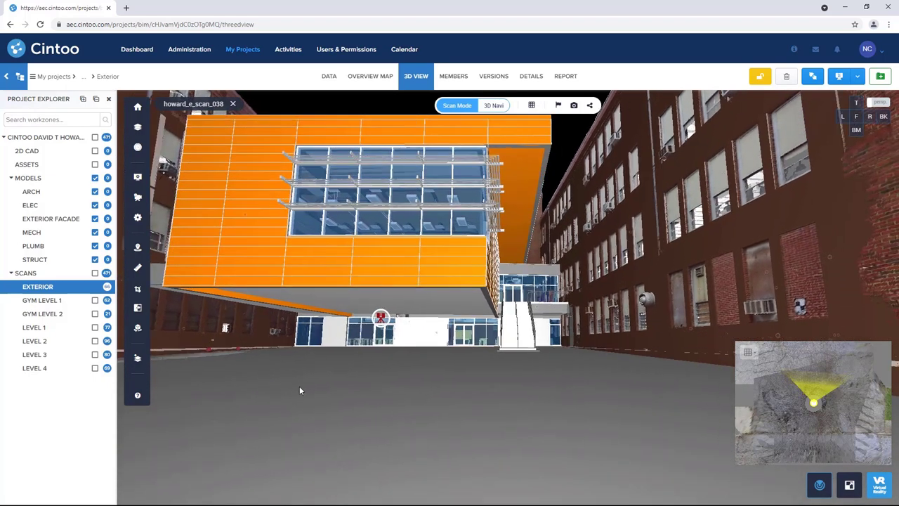
{"action": "left_click_drag", "start_coordinate": [476, 420], "coordinate": [644, 414]}
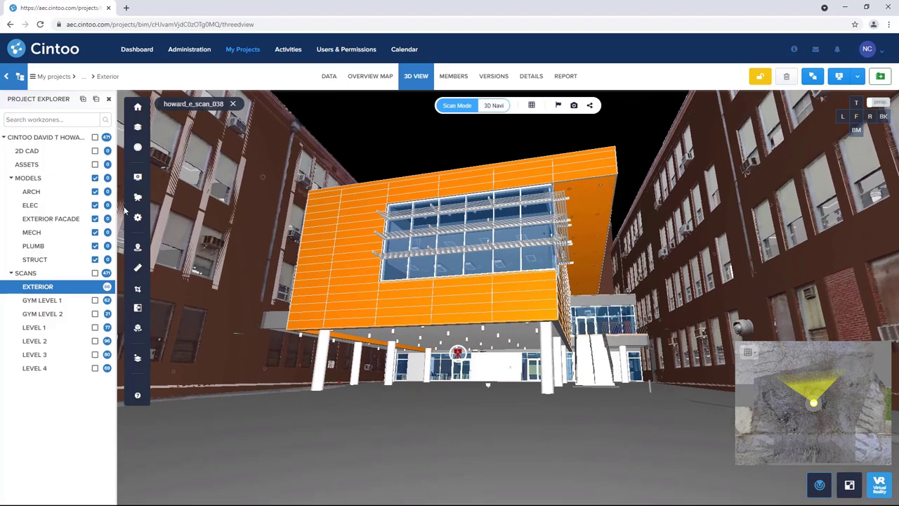
{"action": "left_click", "coordinate": [96, 179]}
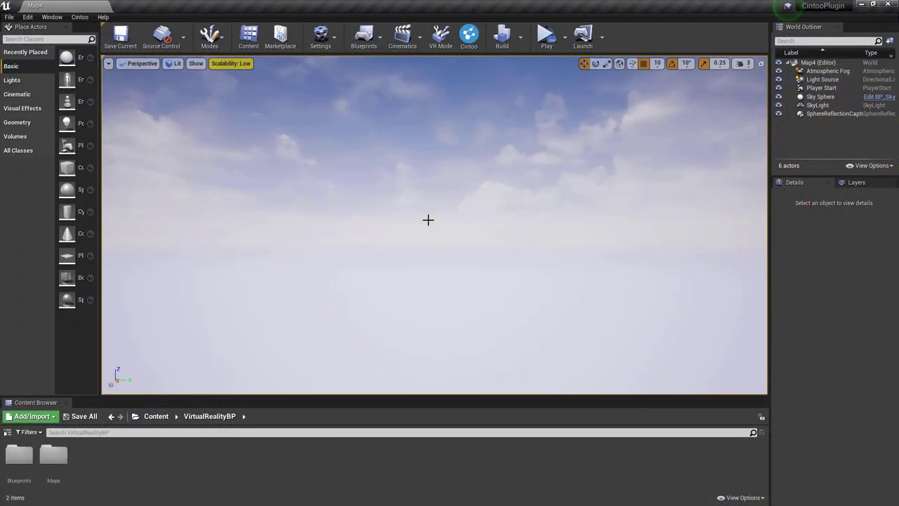
Switch to Unreal Editor, bring up the Cintoo Toolbar and log in by authorizing the application in the browser.
{"action": "left_click", "coordinate": [471, 42]}
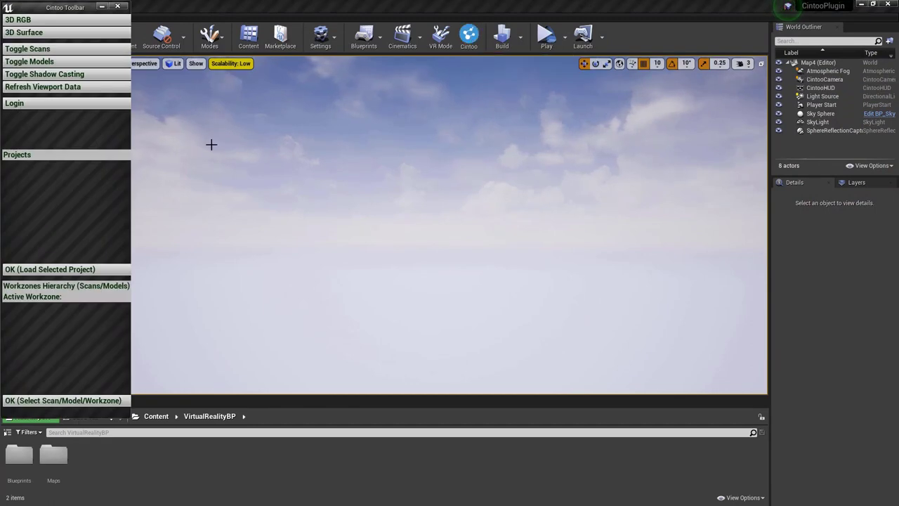
{"action": "left_click", "coordinate": [42, 106]}
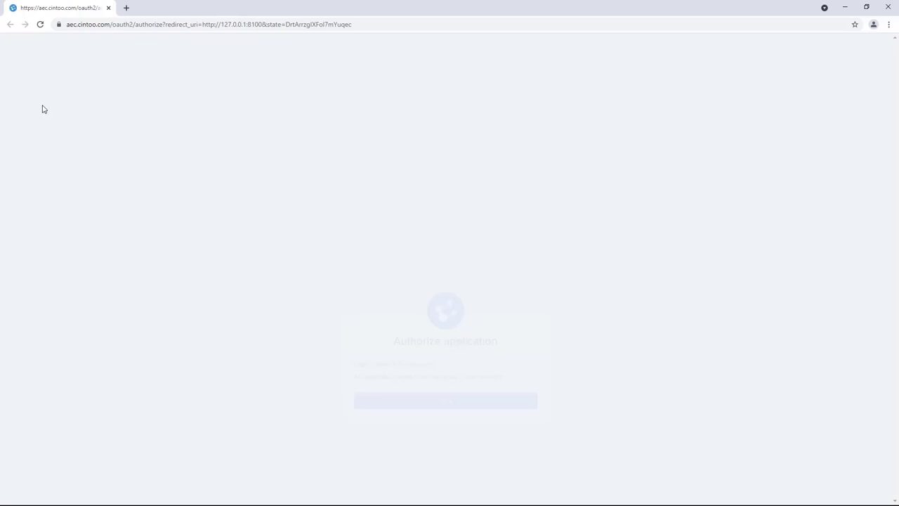
{"action": "left_click", "coordinate": [444, 333]}
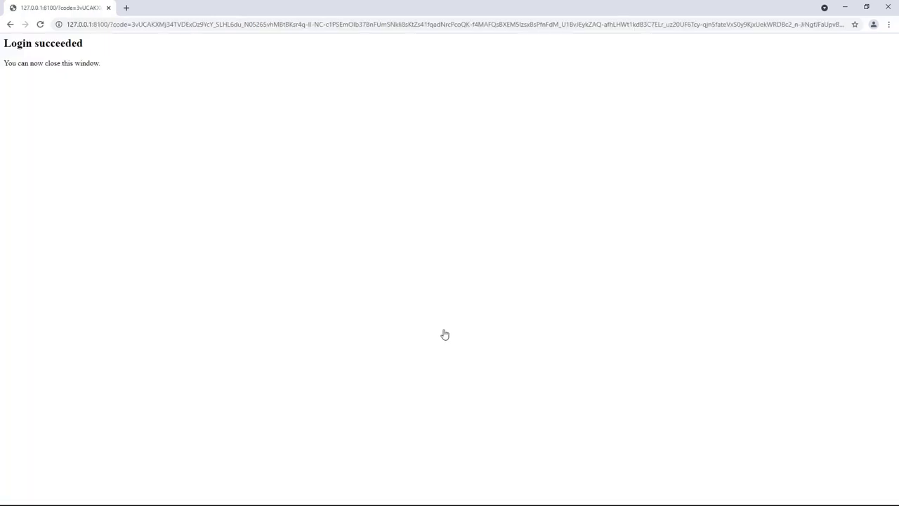
{"action": "left_click", "coordinate": [889, 7]}
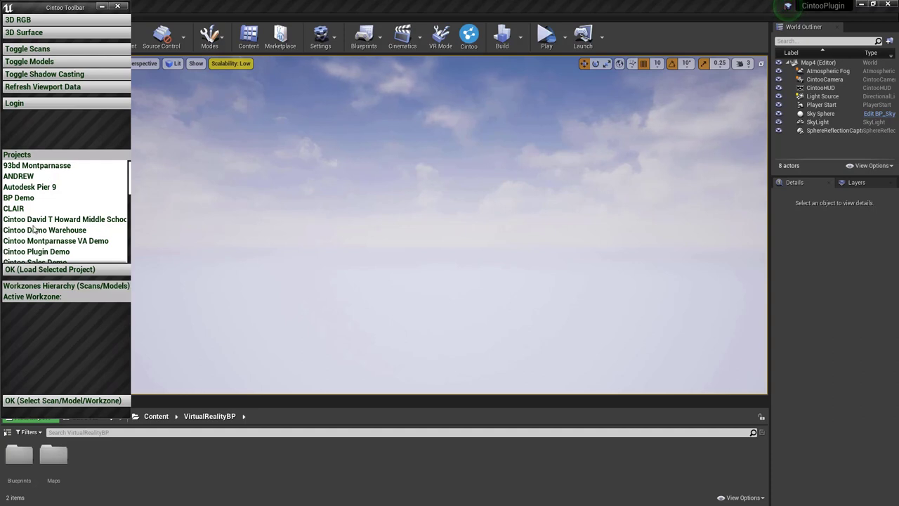
Load the Cintoo Plugin Demo project and bring howard_e_scan_038 from the Map 4 workzone into the level.
{"action": "left_click", "coordinate": [30, 252]}
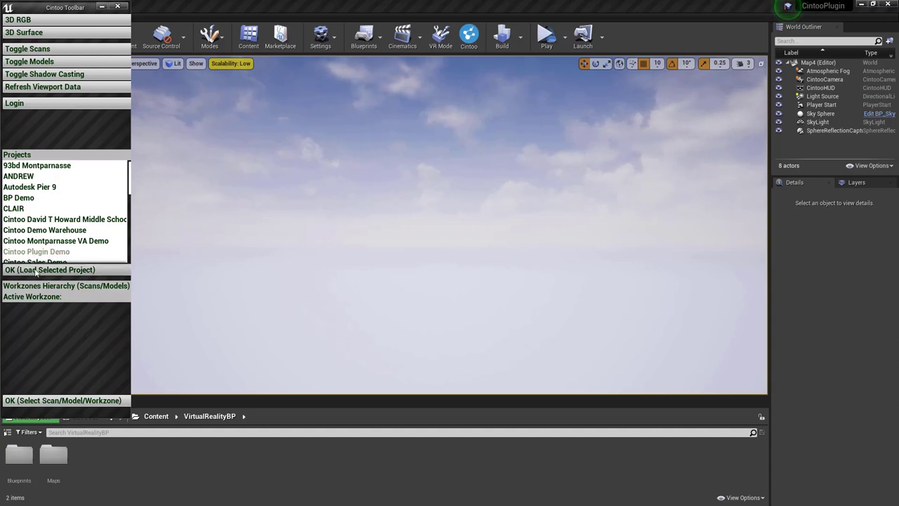
{"action": "left_click", "coordinate": [36, 271]}
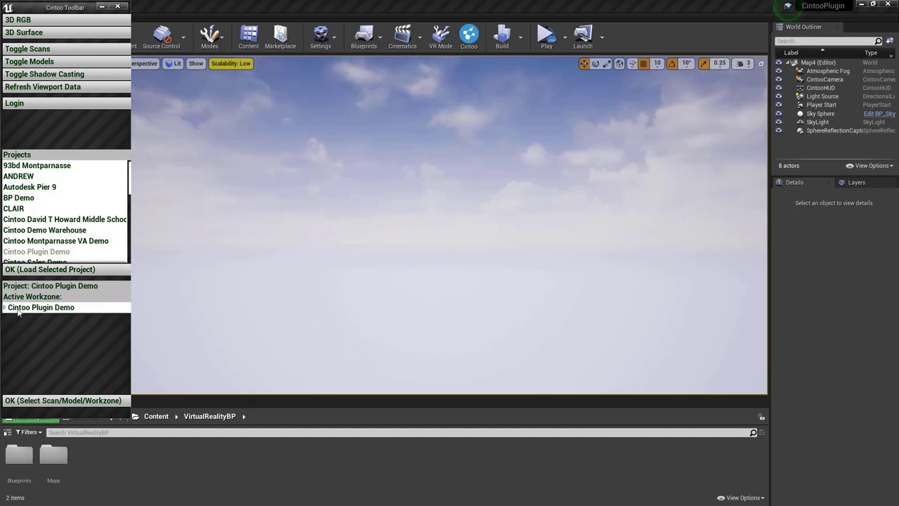
{"action": "left_click", "coordinate": [7, 310]}
{"action": "left_click", "coordinate": [10, 351]}
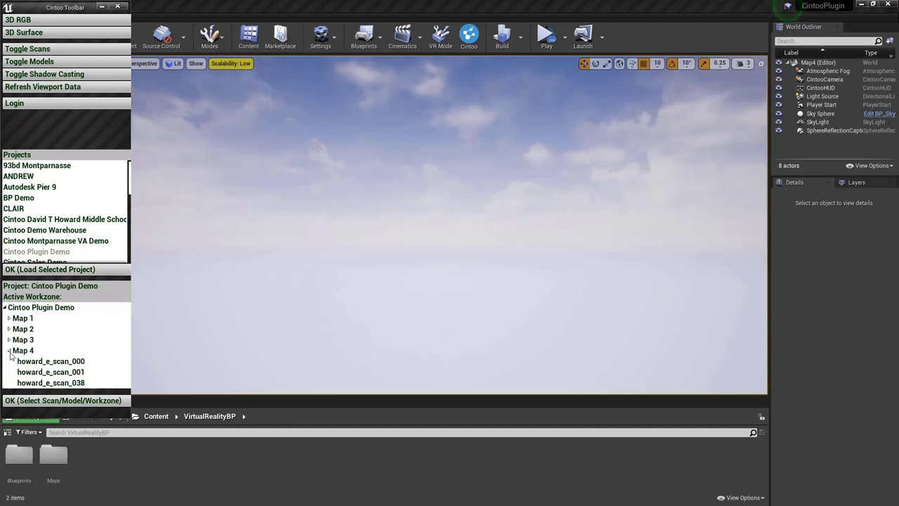
{"action": "left_click", "coordinate": [42, 383]}
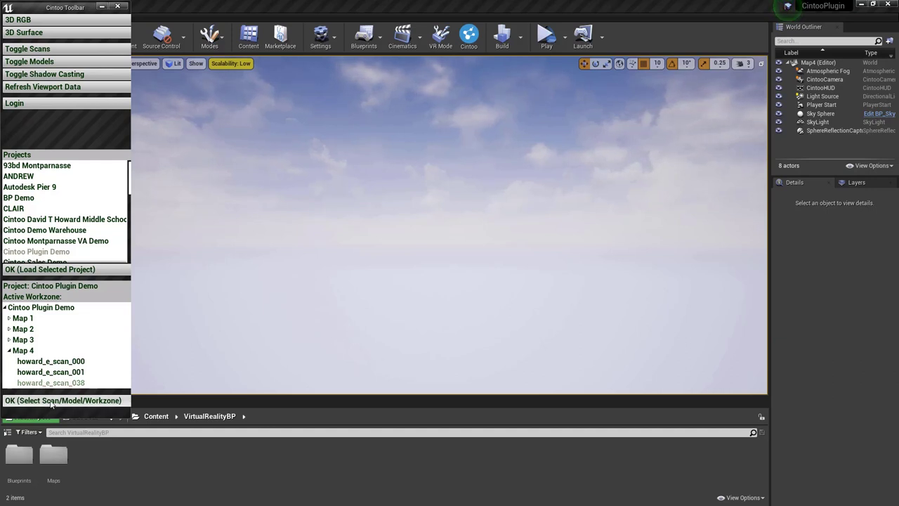
{"action": "left_click", "coordinate": [53, 401]}
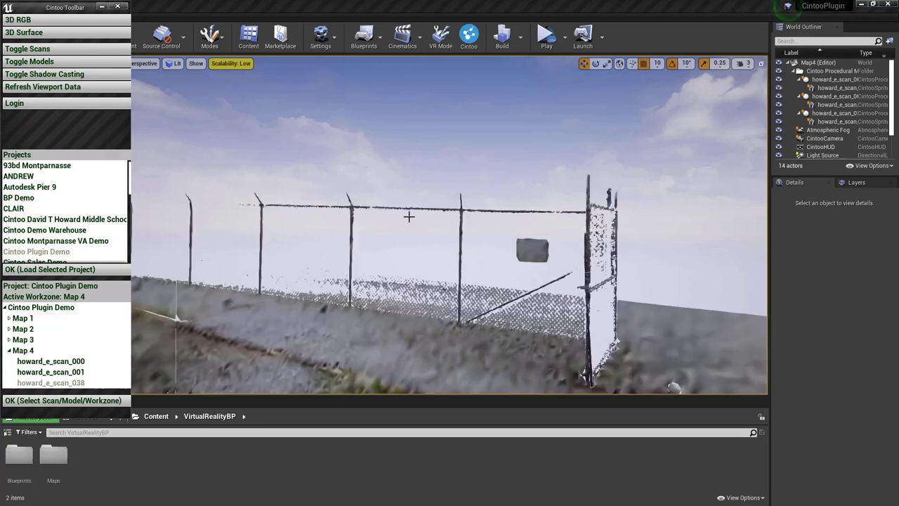
Look around the loaded scan meshes and move to the scan position deeper in the courtyard.
{"action": "right_click_drag", "start_coordinate": [391, 233], "coordinate": [285, 160]}
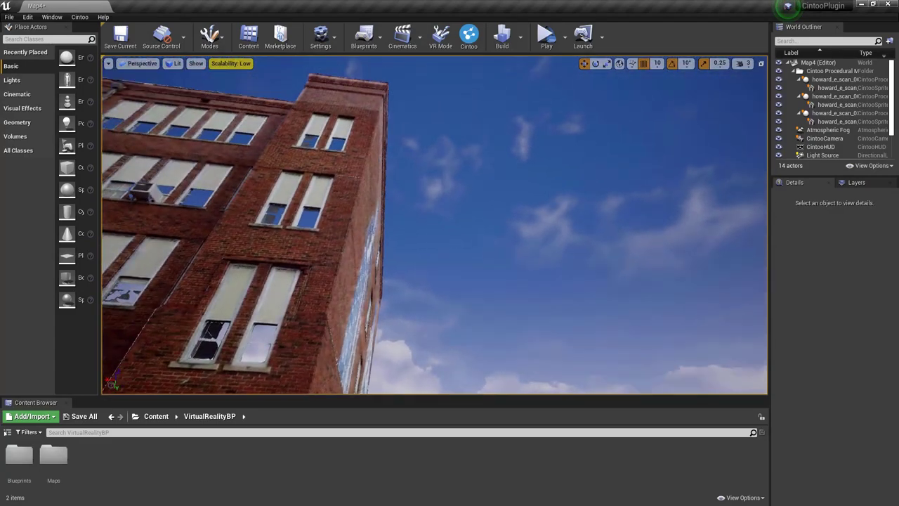
{"action": "right_click_drag", "start_coordinate": [389, 235], "coordinate": [249, 308]}
{"action": "right_click_drag", "start_coordinate": [379, 270], "coordinate": [411, 269]}
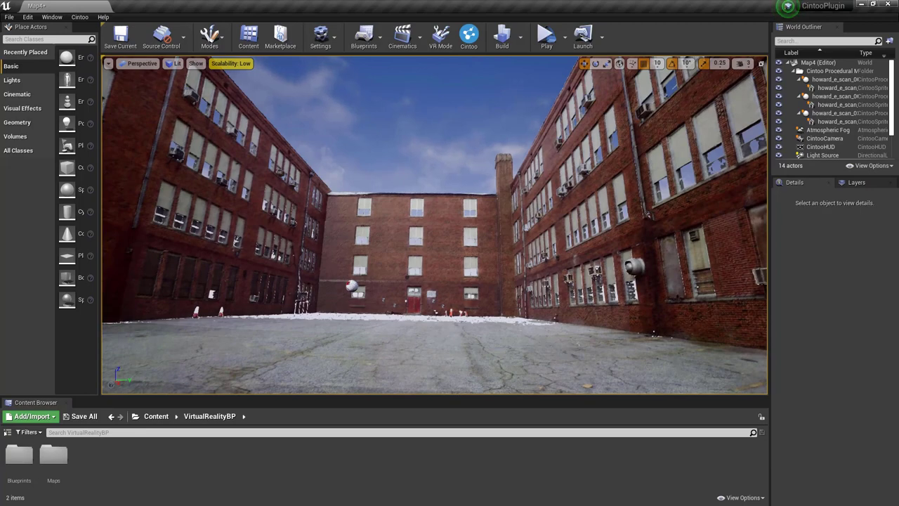
{"action": "left_click", "coordinate": [351, 286]}
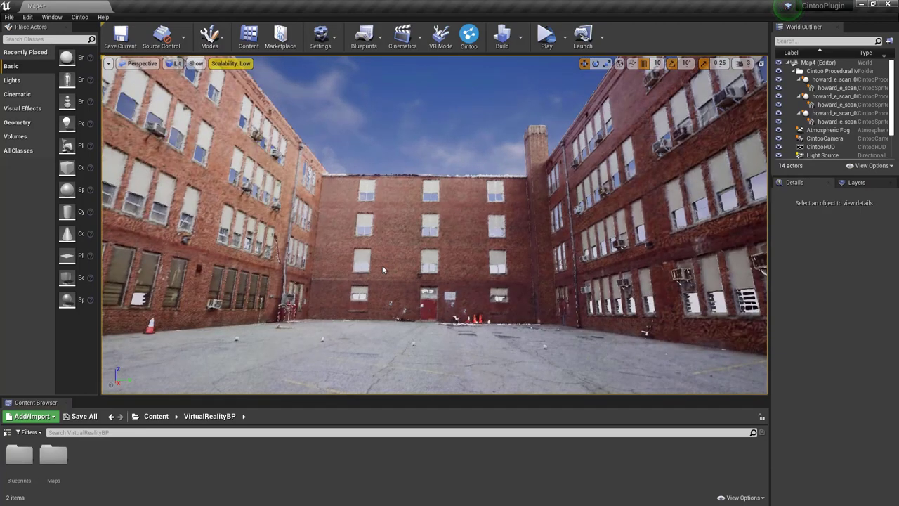
Look around the courtyard from the current scan position and play the level in VR.
{"action": "right_click_drag", "start_coordinate": [382, 265], "coordinate": [568, 188]}
{"action": "right_click_drag", "start_coordinate": [394, 217], "coordinate": [353, 232]}
{"action": "key", "text": "a"}
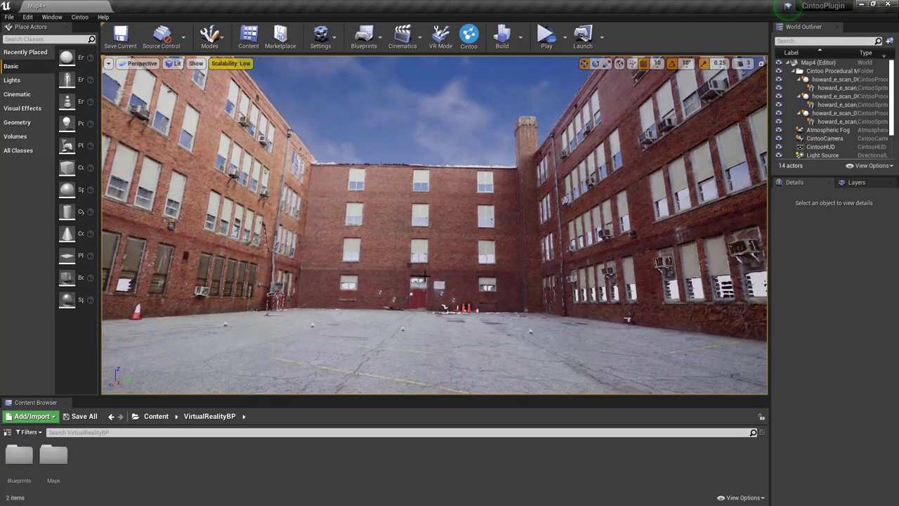
{"action": "left_click", "coordinate": [546, 37]}
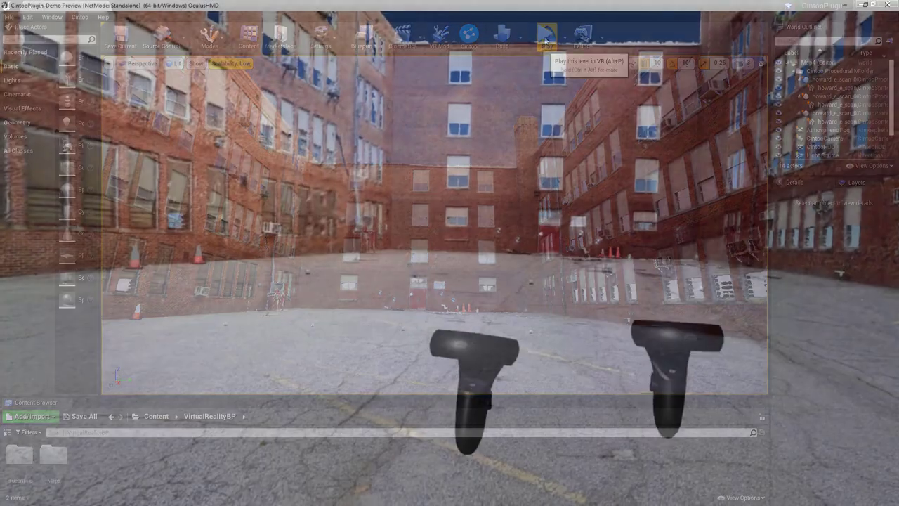
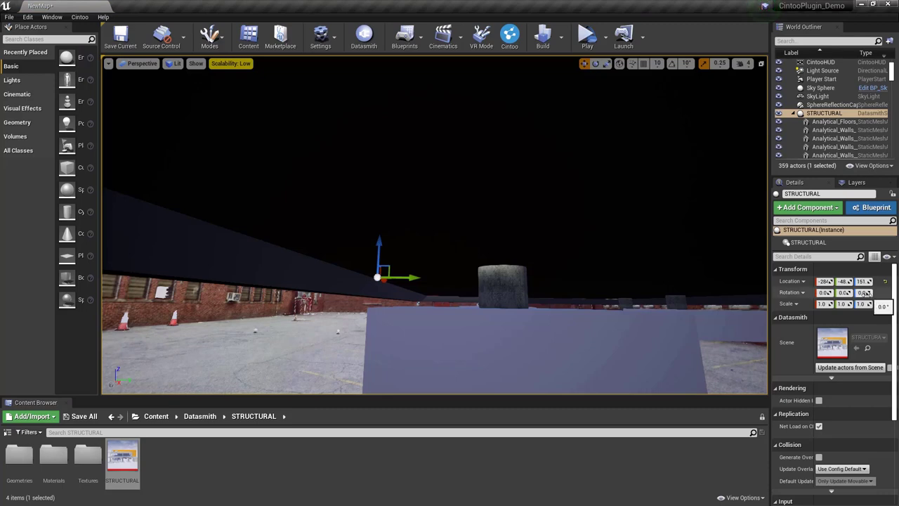
Set the STRUCTURAL model's Z rotation to 90° and its X, Y and Z location to 0.
{"action": "left_click_drag", "start_coordinate": [865, 293], "coordinate": [868, 293]}
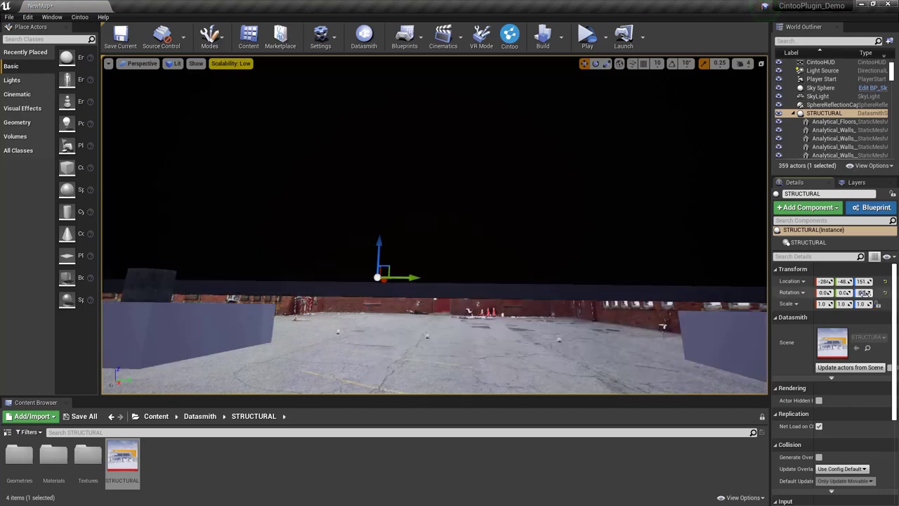
{"action": "left_click", "coordinate": [823, 281]}
{"action": "type", "text": "0"}
{"action": "key", "text": "Return"}
{"action": "left_click_drag", "start_coordinate": [844, 281], "coordinate": [867, 282]}
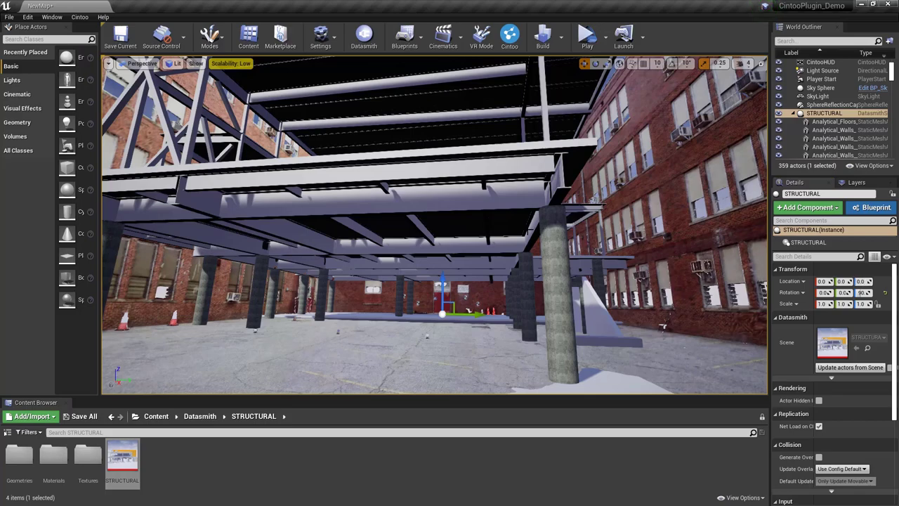
Move to the scan position near the courtyard gate and examine the structural model between the scanned buildings.
{"action": "right_click_drag", "start_coordinate": [528, 231], "coordinate": [489, 269]}
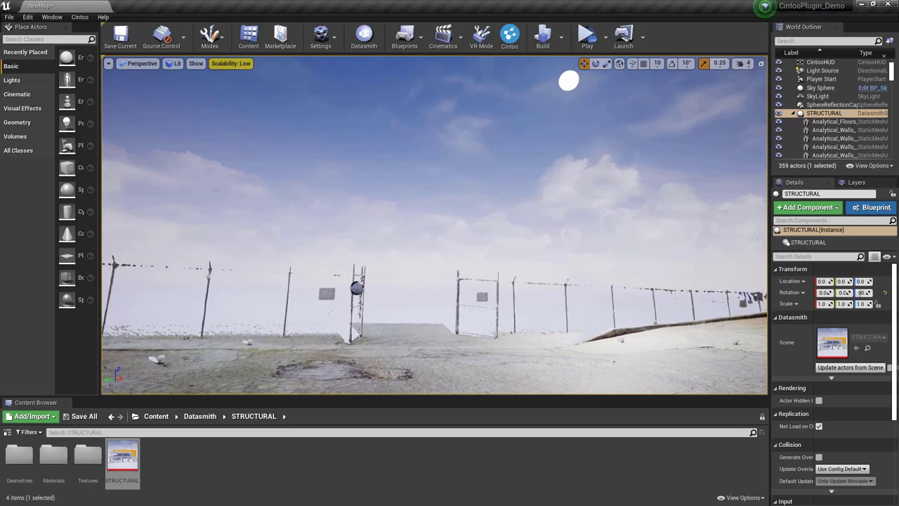
{"action": "left_click", "coordinate": [357, 288]}
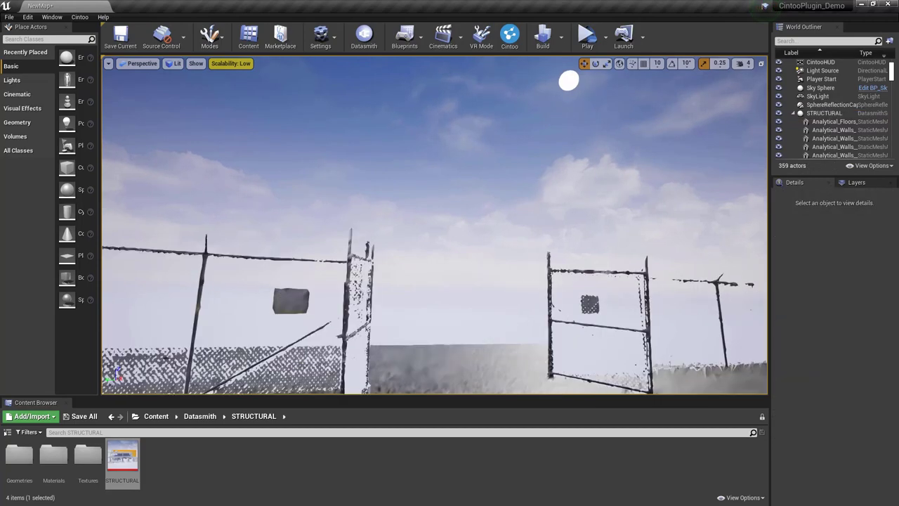
{"action": "right_click_drag", "start_coordinate": [395, 270], "coordinate": [677, 283]}
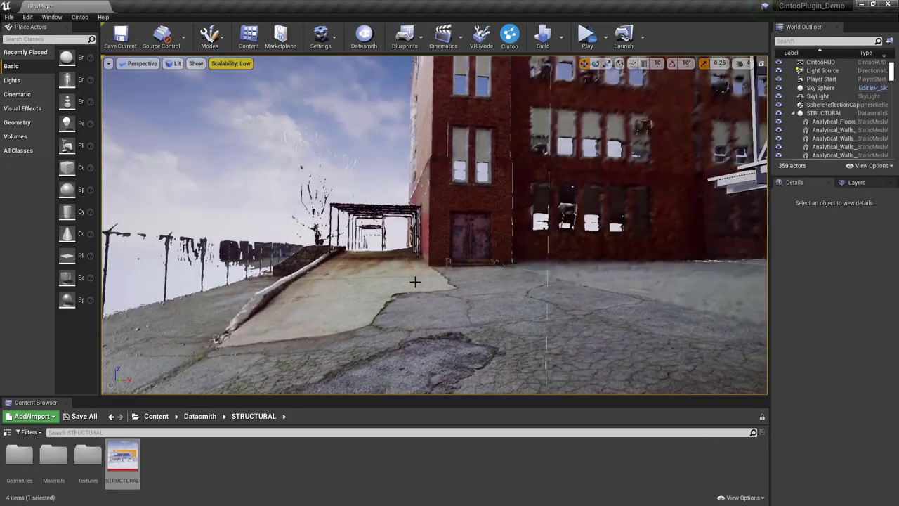
{"action": "right_click_drag", "start_coordinate": [416, 282], "coordinate": [720, 173]}
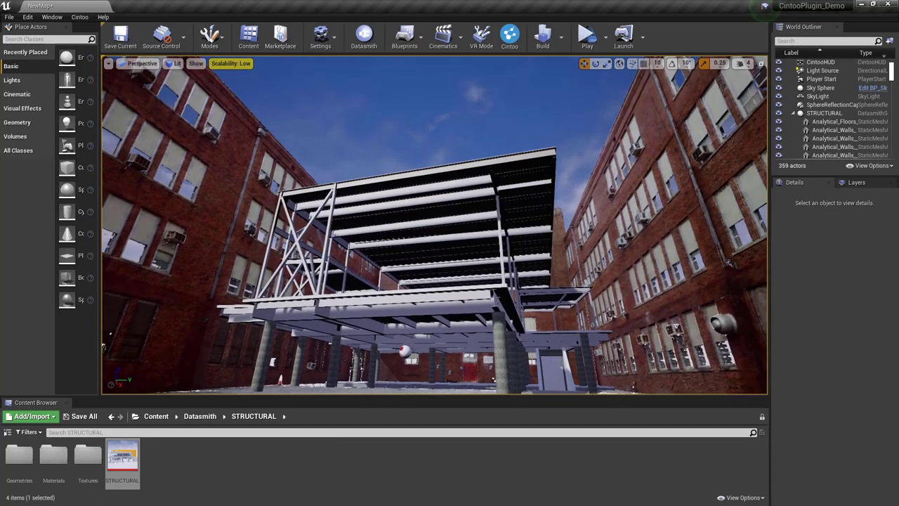
Place the SM_LuffingBoomCrane mesh from the ConstructionMachines content in the courtyard level.
{"action": "left_click_drag", "start_coordinate": [512, 240], "coordinate": [419, 277]}
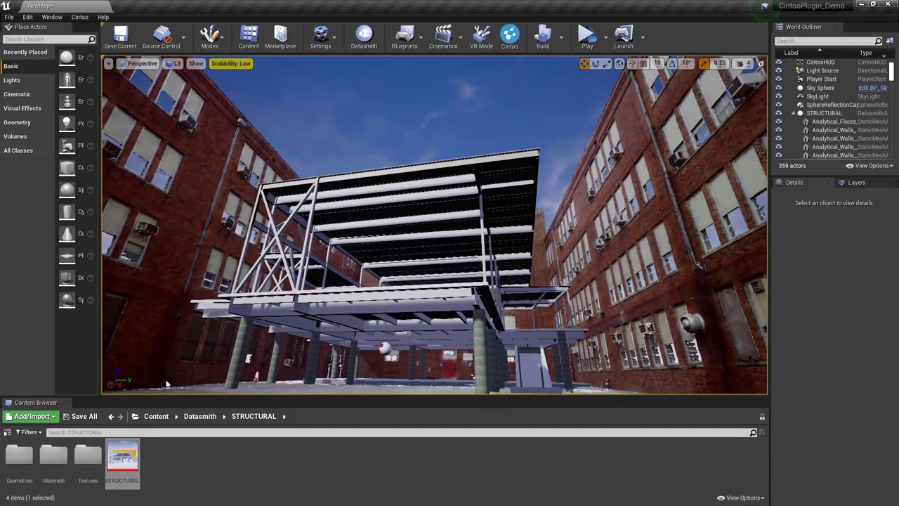
{"action": "left_click", "coordinate": [178, 417]}
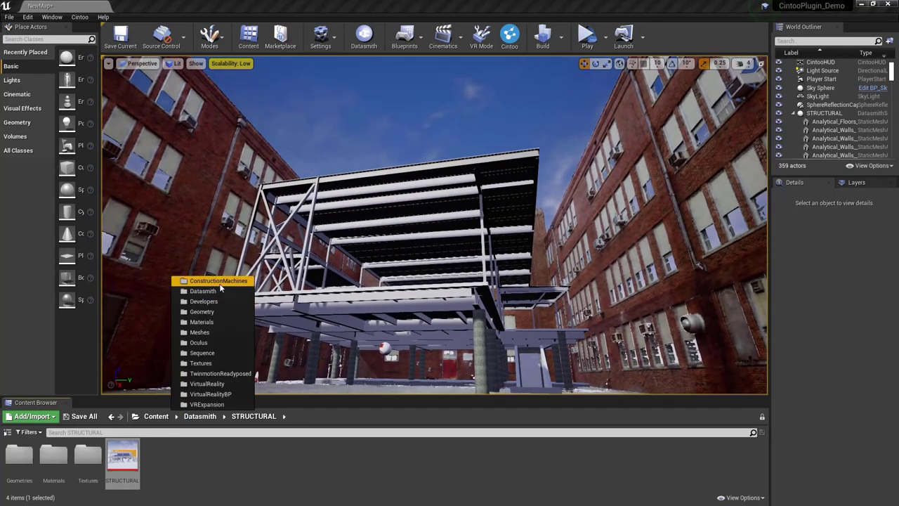
{"action": "left_click", "coordinate": [210, 280]}
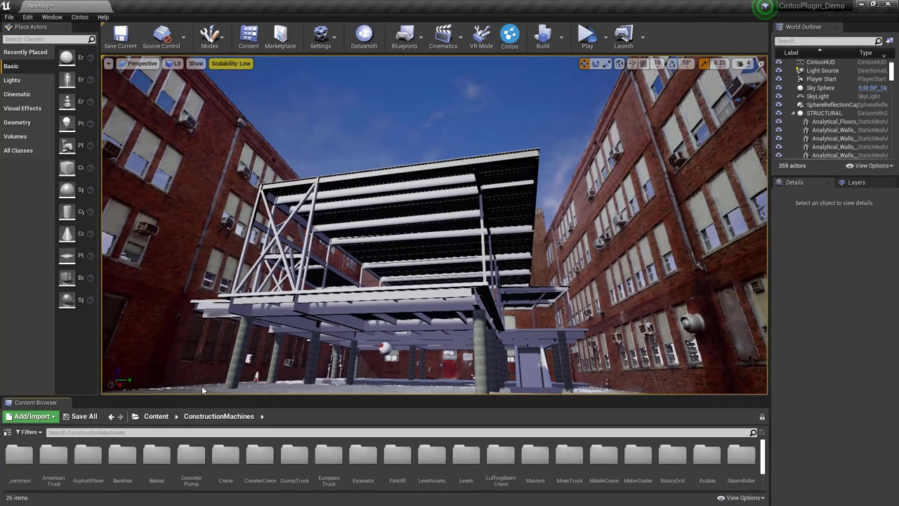
{"action": "double_click", "coordinate": [501, 456]}
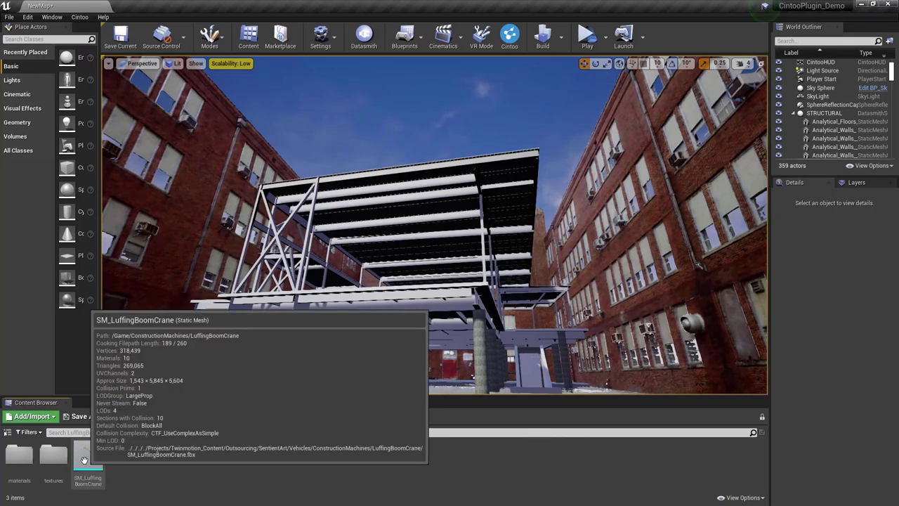
{"action": "left_click_drag", "start_coordinate": [88, 458], "coordinate": [252, 368]}
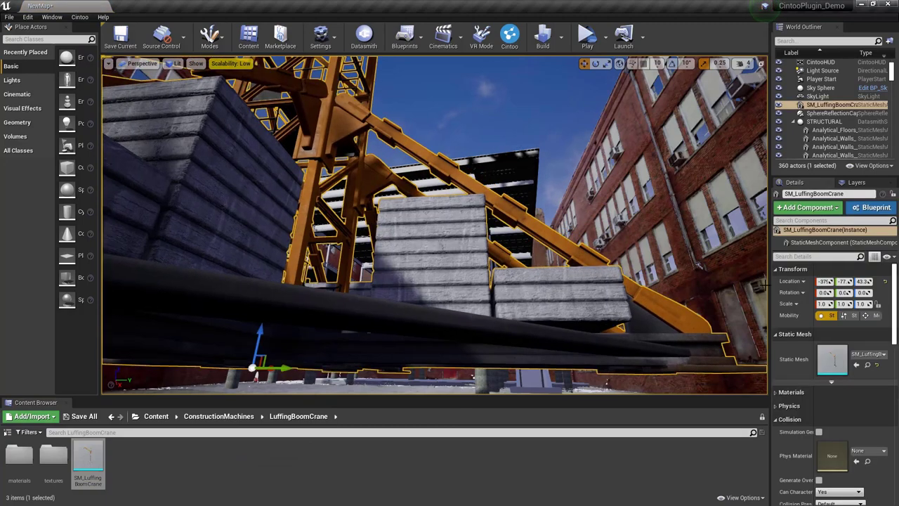
Paste the copied location onto the luffing boom crane and adjust its Z rotation.
{"action": "right_click", "coordinate": [790, 281]}
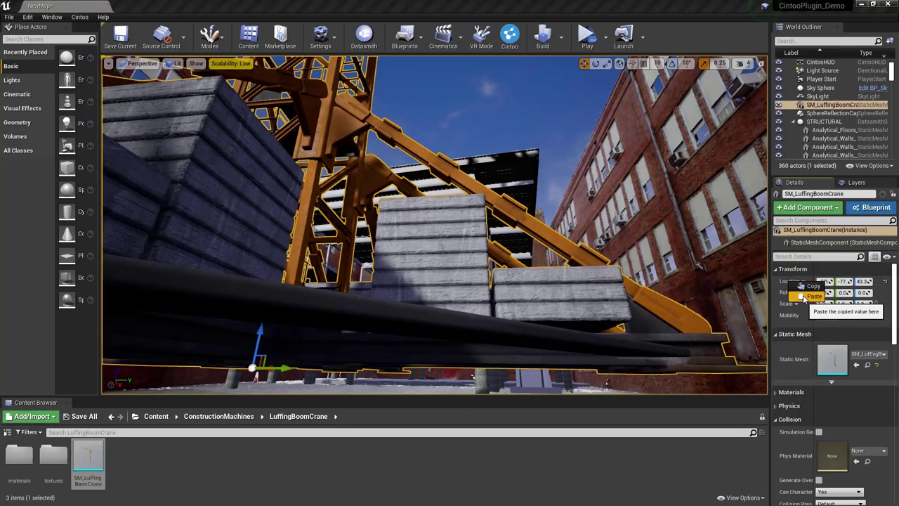
{"action": "left_click", "coordinate": [808, 296]}
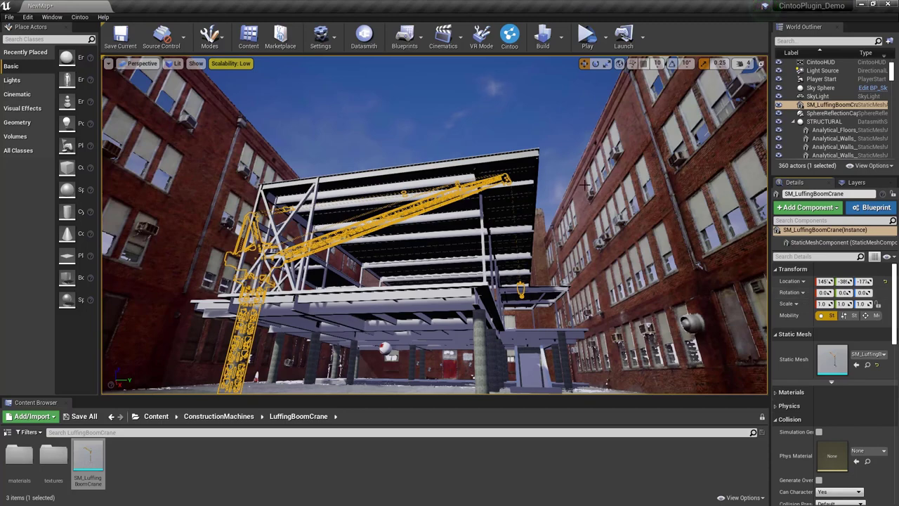
{"action": "right_click_drag", "start_coordinate": [434, 224], "coordinate": [408, 225]}
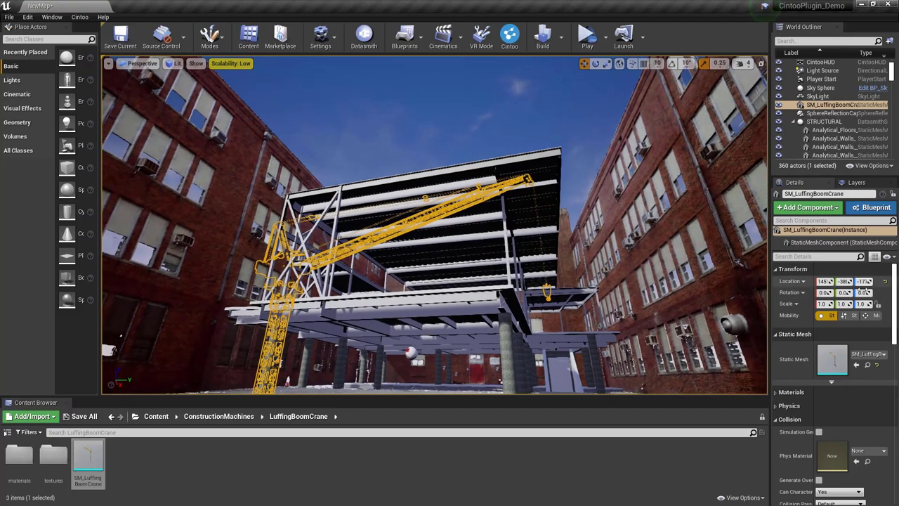
{"action": "mouse_move", "coordinate": [864, 292]}
{"action": "left_mouse_down"}
{"action": "mouse_move", "coordinate": [896, 292]}
{"action": "mouse_move", "coordinate": [877, 293]}
{"action": "left_mouse_up"}
{"action": "key", "text": "Escape"}
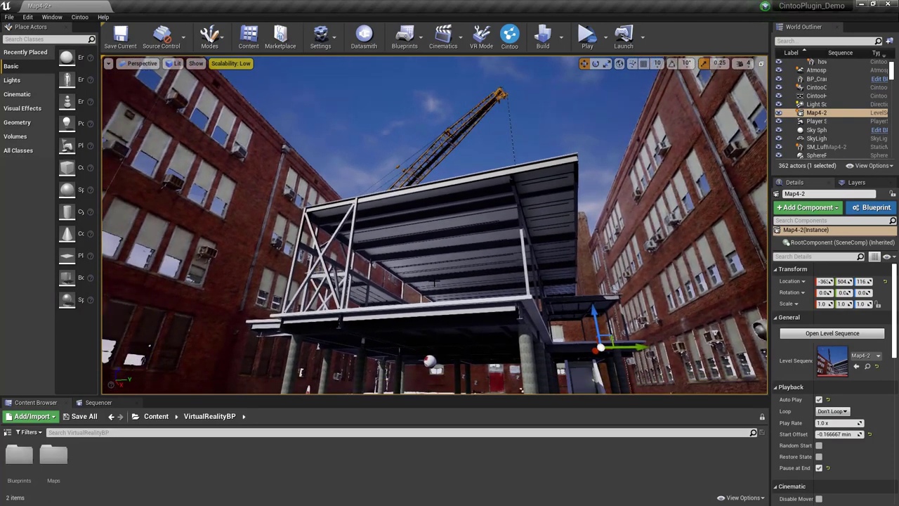
Preview the crane's rotation animation in the Map4-2 level sequence by scrubbing and playing it, and return to the keyframe at 0.00.
{"action": "left_click", "coordinate": [98, 402]}
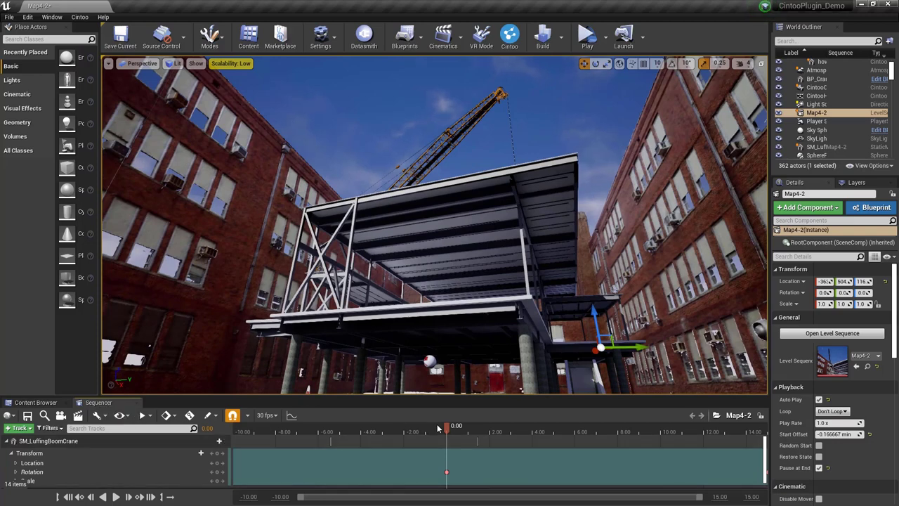
{"action": "left_click_drag", "start_coordinate": [453, 431], "coordinate": [672, 429]}
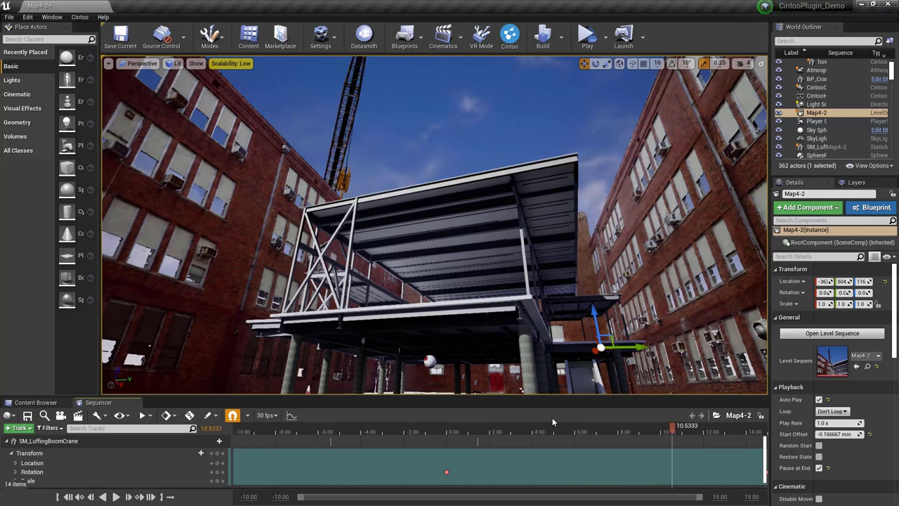
{"action": "left_click", "coordinate": [79, 496]}
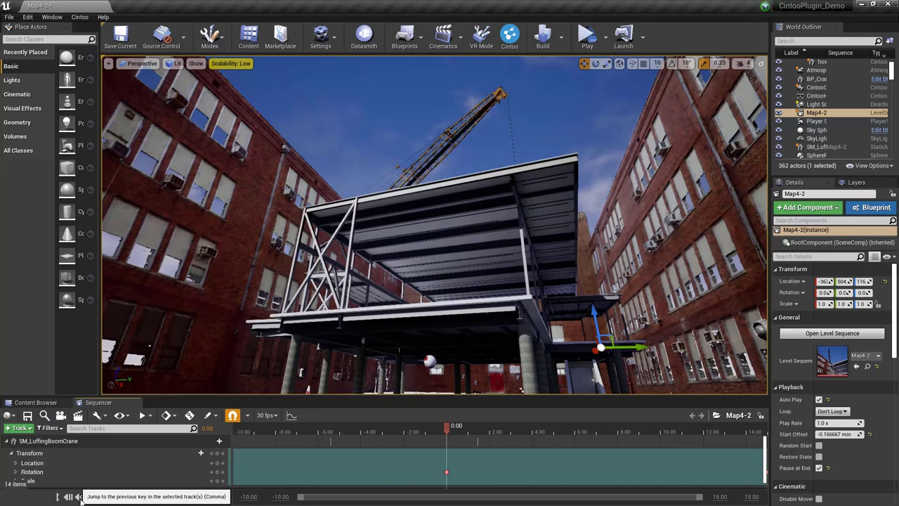
{"action": "left_click", "coordinate": [116, 496]}
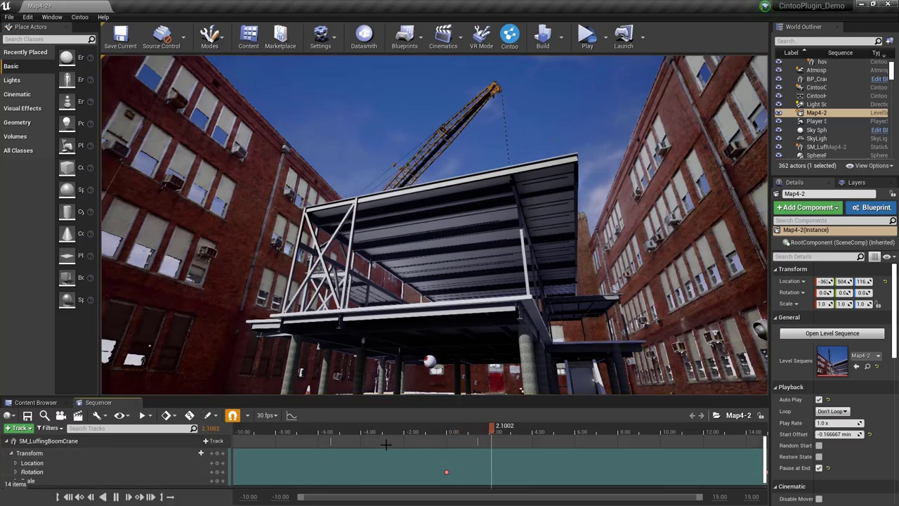
{"action": "left_click", "coordinate": [118, 497]}
{"action": "left_click", "coordinate": [79, 496]}
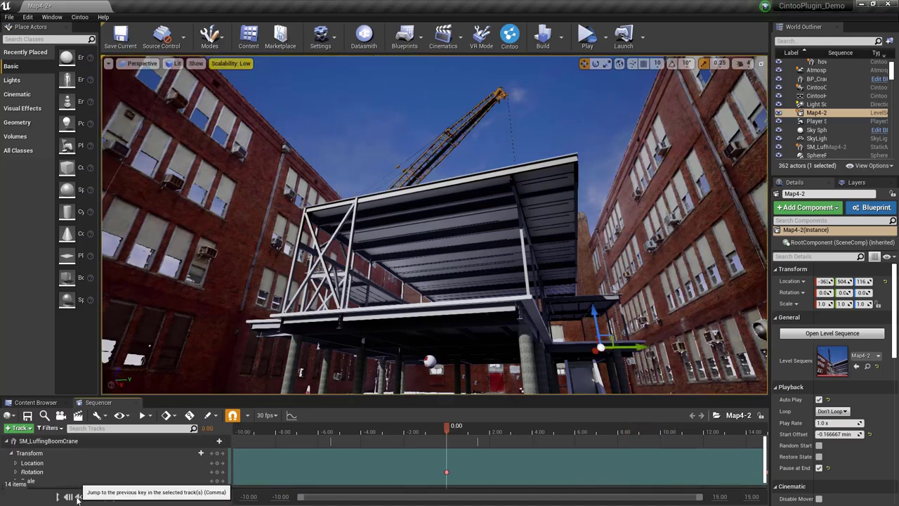
Look over the crane and the structural model from the courtyard and play the level.
{"action": "left_click", "coordinate": [36, 402]}
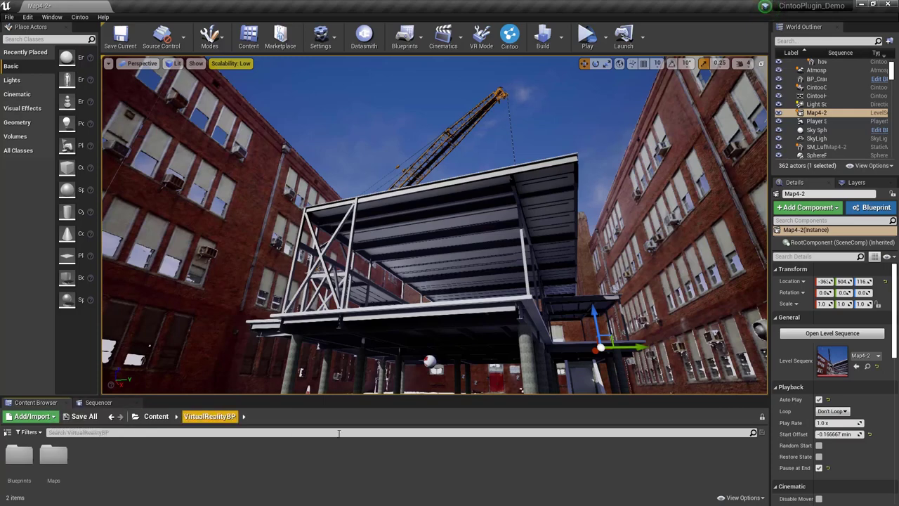
{"action": "right_click_drag", "start_coordinate": [434, 225], "coordinate": [525, 241]}
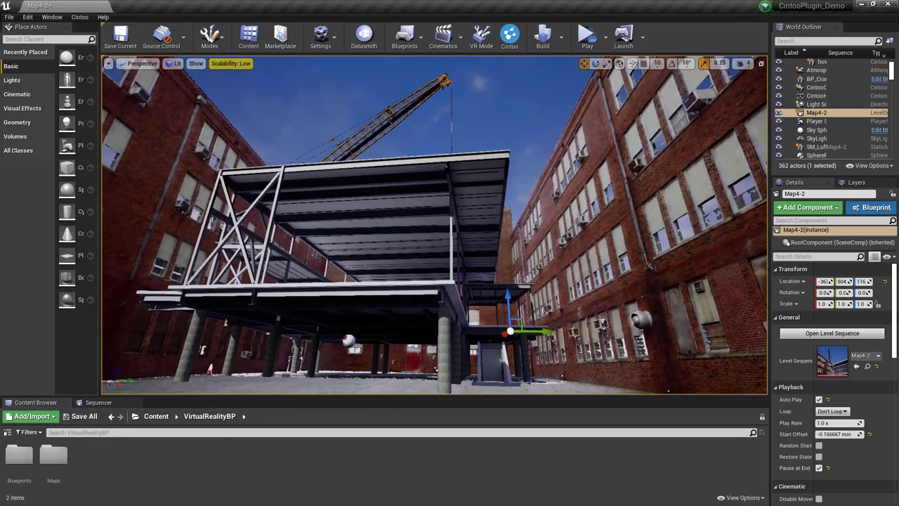
{"action": "left_click", "coordinate": [588, 38]}
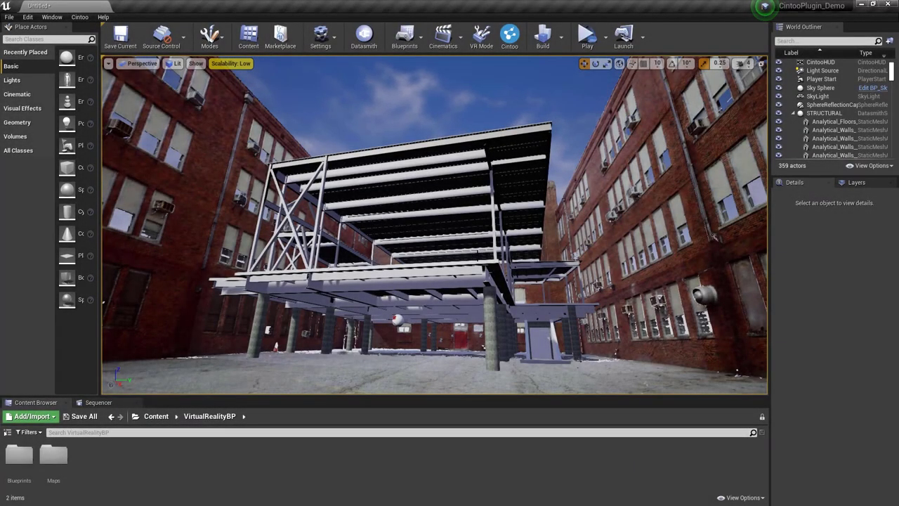
Place the FACADE scene from the Datasmith content in the courtyard level with the structural model.
{"action": "right_click_drag", "start_coordinate": [450, 281], "coordinate": [488, 273]}
{"action": "right_click_drag", "start_coordinate": [613, 264], "coordinate": [286, 358]}
{"action": "left_click", "coordinate": [177, 417]}
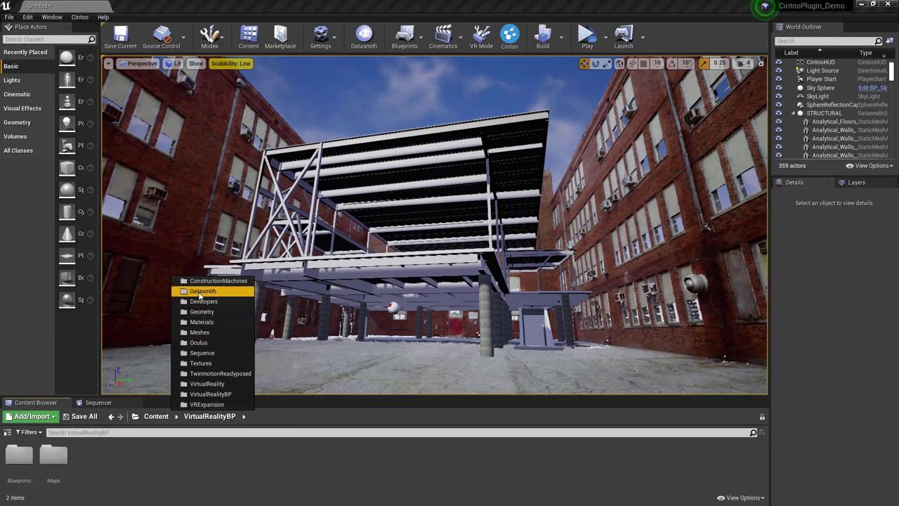
{"action": "left_click", "coordinate": [201, 291]}
{"action": "double_click", "coordinate": [19, 457]}
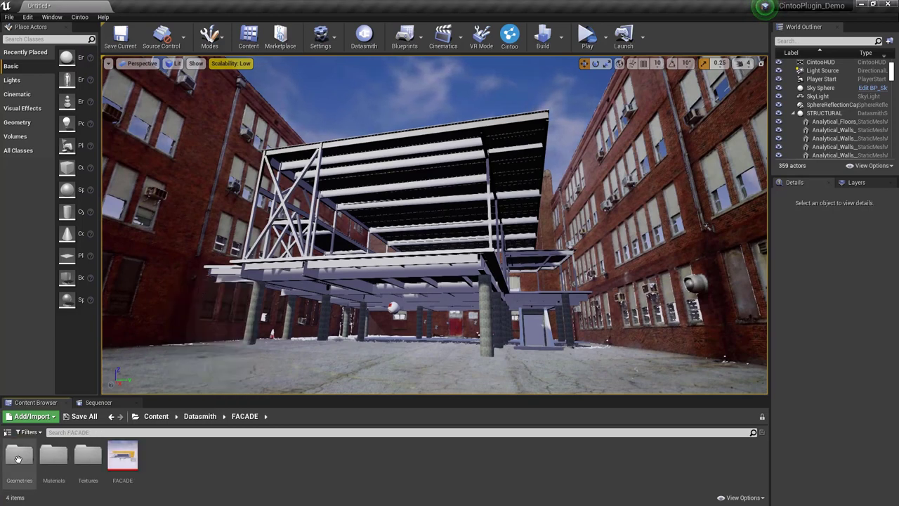
{"action": "left_click", "coordinate": [125, 453]}
{"action": "left_click_drag", "start_coordinate": [145, 440], "coordinate": [365, 313]}
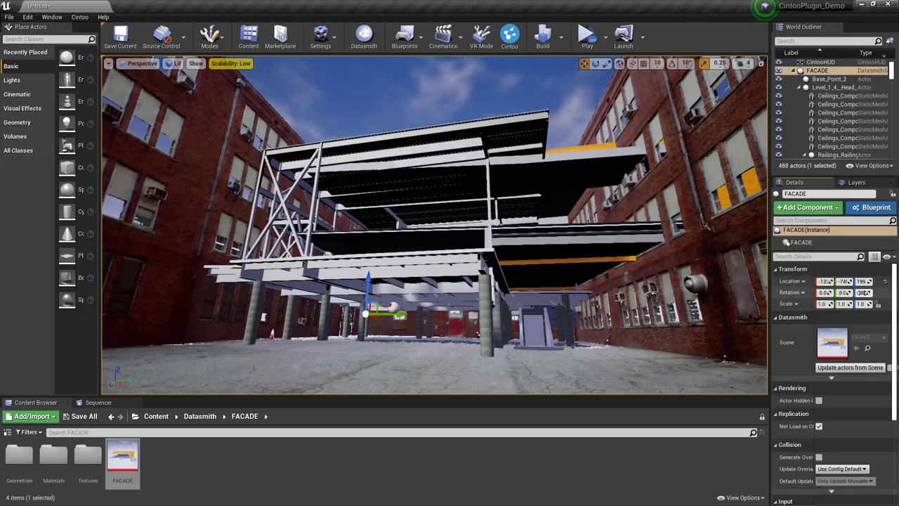
Set the FACADE model's Z rotation to 90°, its X and Y location to 0 and its Z location to -18.
{"action": "type", "text": "90"}
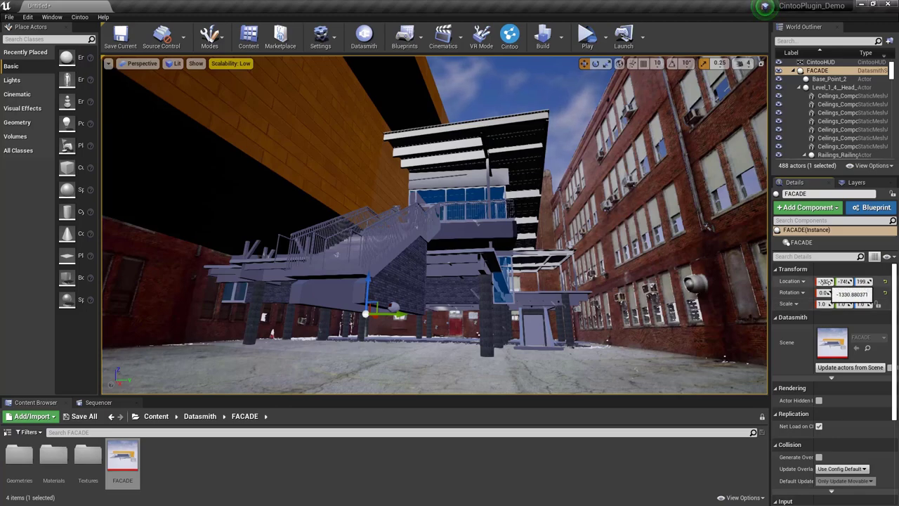
{"action": "left_click", "coordinate": [825, 281]}
{"action": "type", "text": "0"}
{"action": "left_click", "coordinate": [845, 281]}
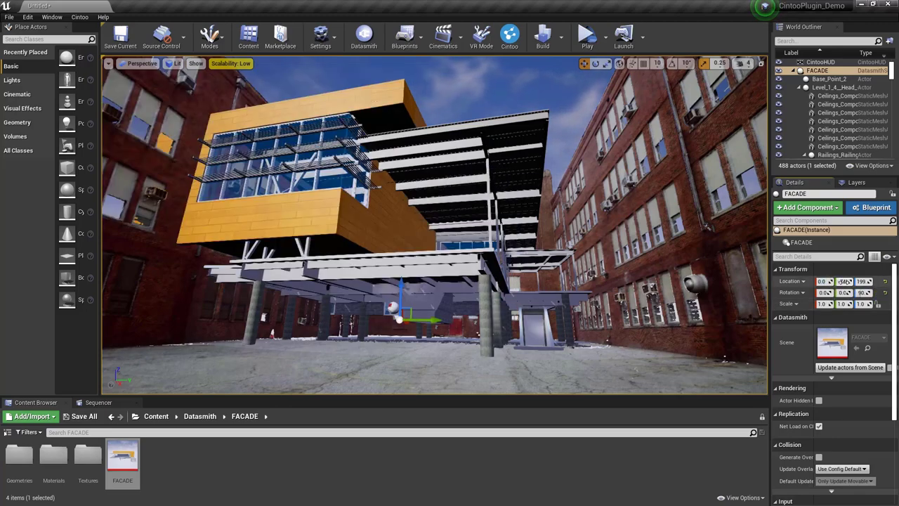
{"action": "type", "text": "0"}
{"action": "left_click", "coordinate": [863, 281]}
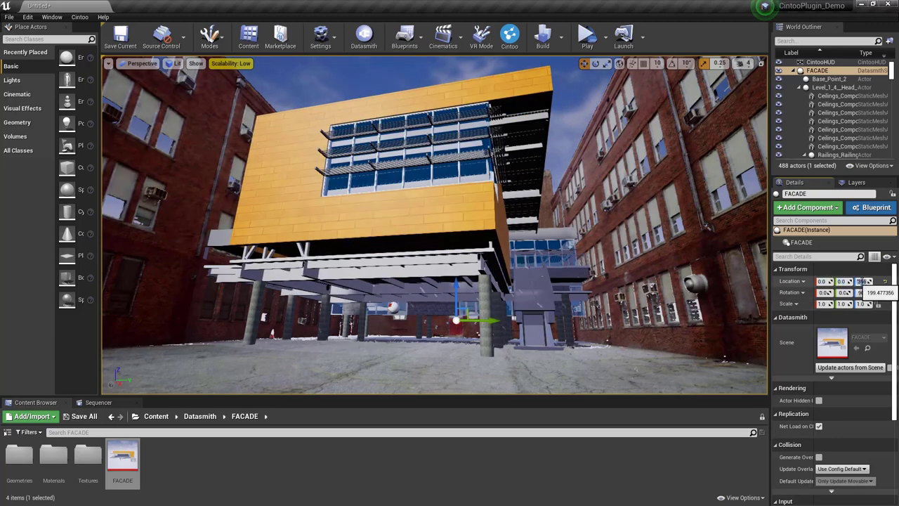
{"action": "type", "text": "-18"}
{"action": "key", "text": "Return"}
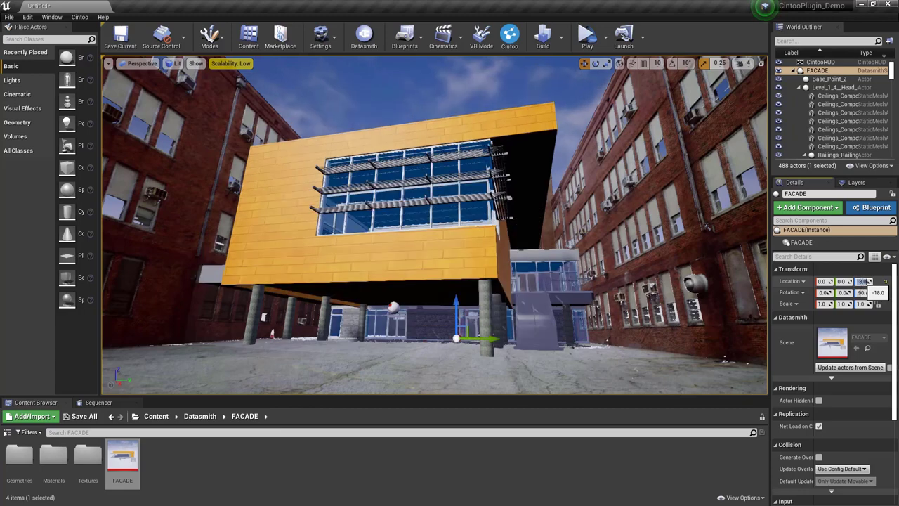
{"action": "right_click_drag", "start_coordinate": [482, 278], "coordinate": [418, 310]}
{"action": "key", "text": "Escape"}
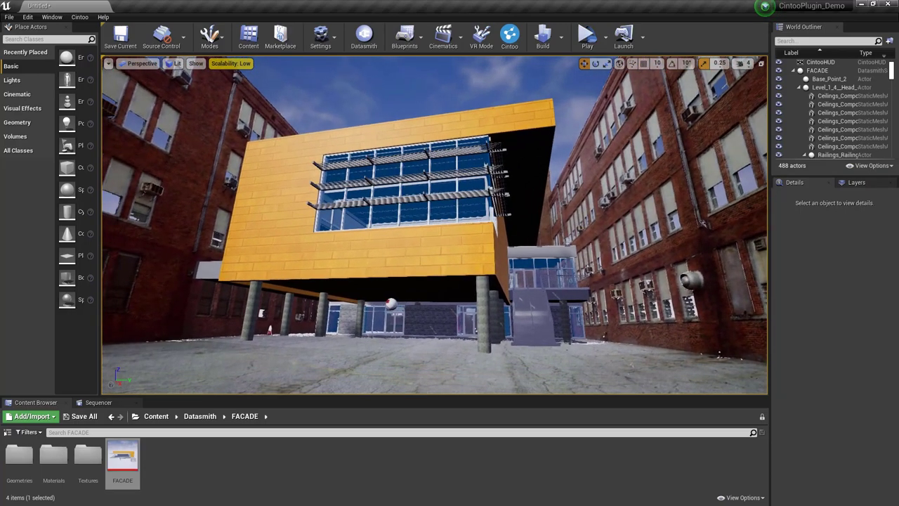
Look around the courtyard, the gate and the facade model, and play the level with the people added.
{"action": "scroll", "coordinate": [391, 304], "scroll_direction": "up", "scroll_amount": 5}
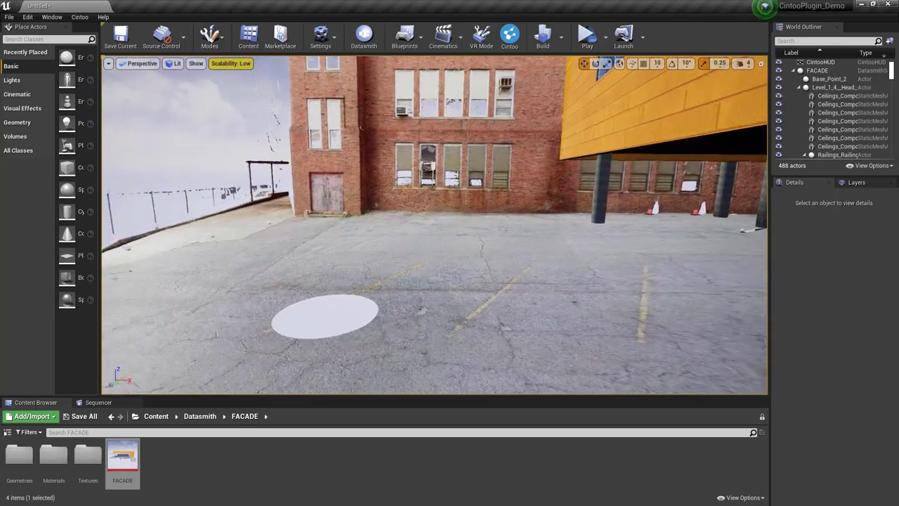
{"action": "right_click_drag", "start_coordinate": [434, 224], "coordinate": [112, 186]}
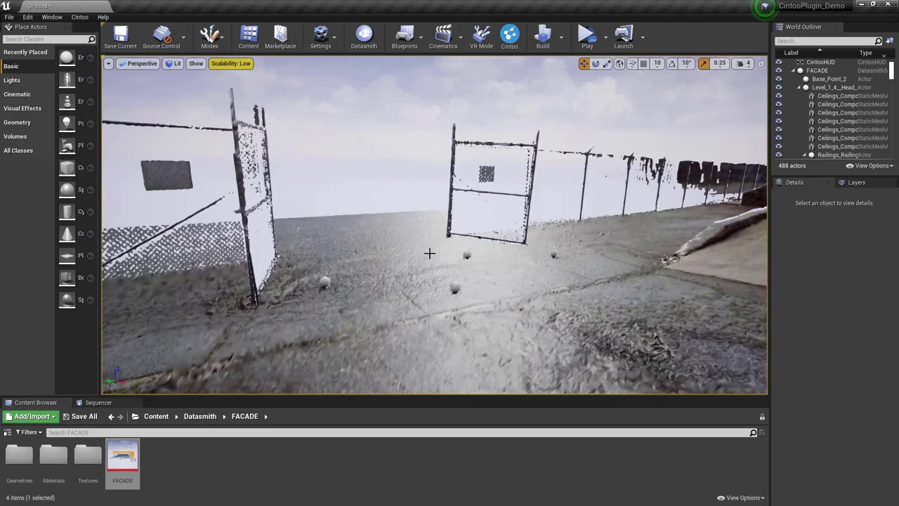
{"action": "right_click_drag", "start_coordinate": [434, 254], "coordinate": [470, 232]}
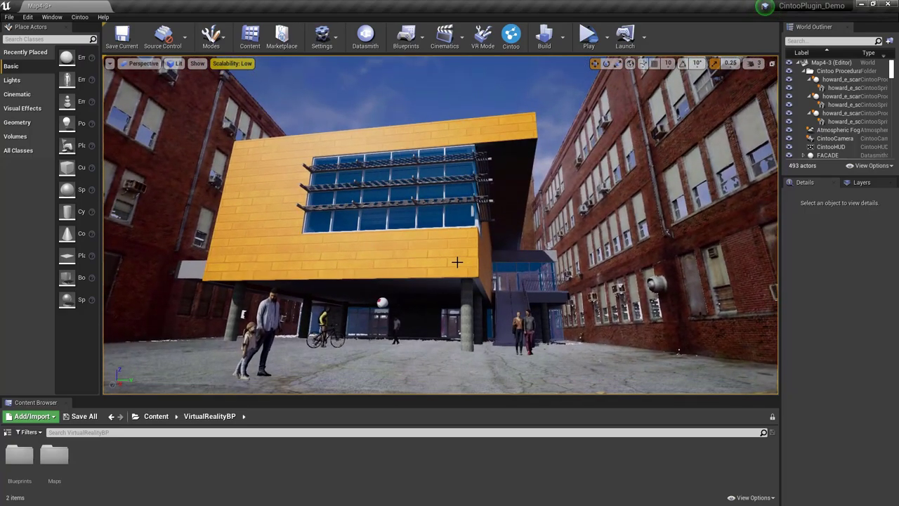
{"action": "left_click", "coordinate": [589, 40]}
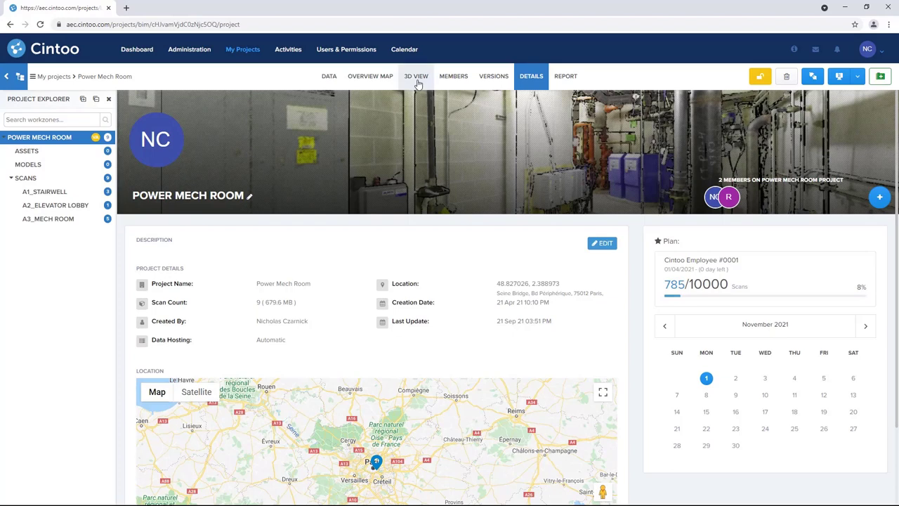
Switch to Cintoo, open the Power Mech Room project in 3D view and examine the A3_MECH ROOM scans from outside.
{"action": "left_click", "coordinate": [417, 81]}
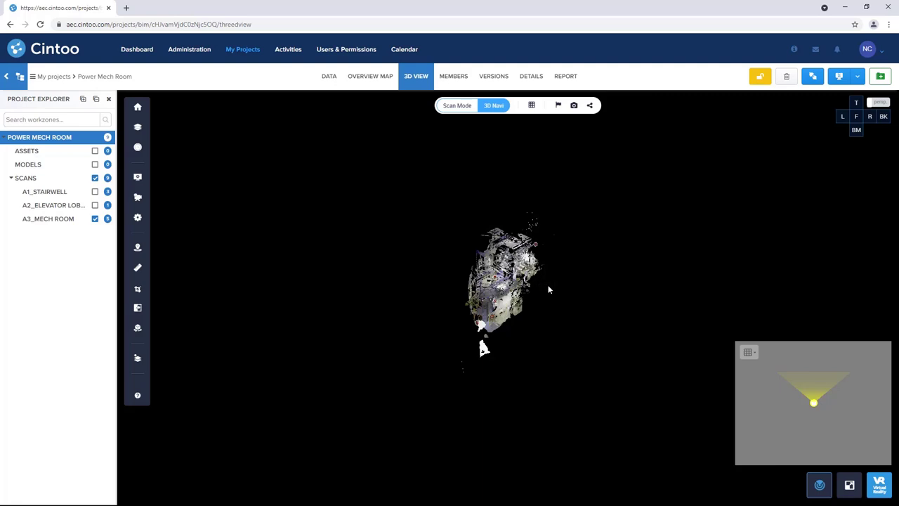
{"action": "left_click_drag", "start_coordinate": [549, 289], "coordinate": [576, 295]}
{"action": "mouse_move", "coordinate": [392, 312]}
{"action": "left_mouse_down"}
{"action": "mouse_move", "coordinate": [638, 303]}
{"action": "mouse_move", "coordinate": [383, 307]}
{"action": "left_mouse_up"}
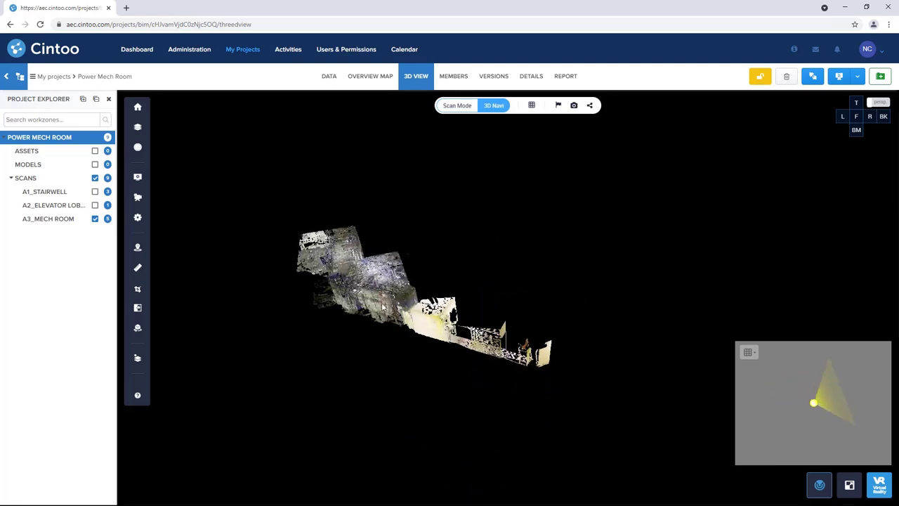
{"action": "scroll", "coordinate": [329, 279], "scroll_direction": "up", "scroll_amount": 5}
{"action": "left_click_drag", "start_coordinate": [429, 333], "coordinate": [400, 207]}
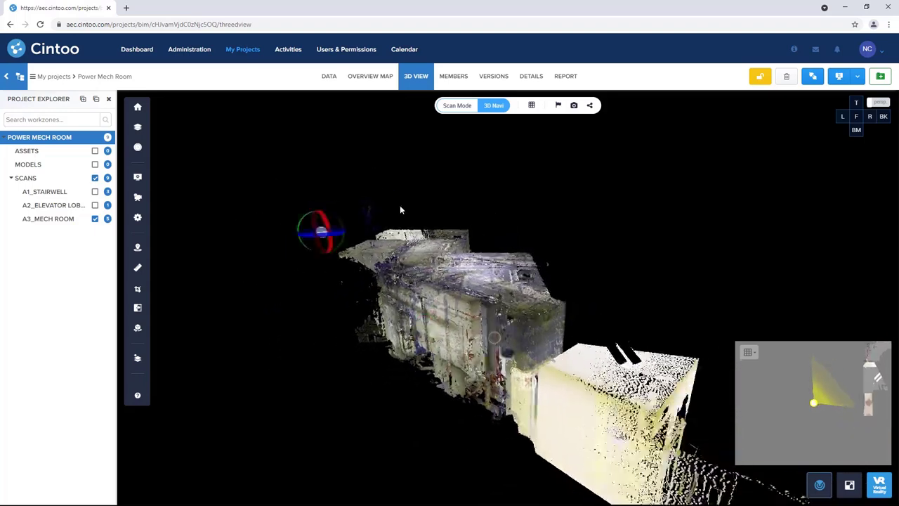
Enter the nearest panoramic scan of the mech room, look around and move to scan position power mech room-006.
{"action": "left_click", "coordinate": [458, 106]}
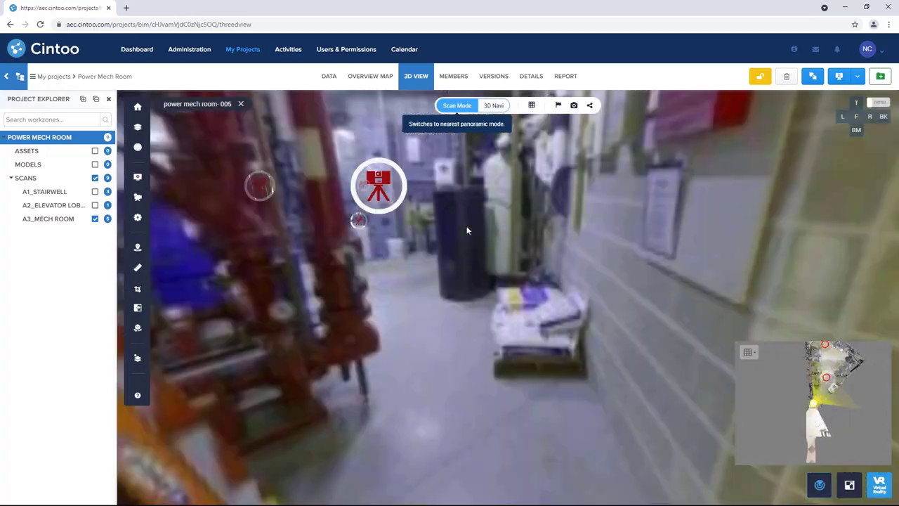
{"action": "left_click_drag", "start_coordinate": [458, 275], "coordinate": [554, 283]}
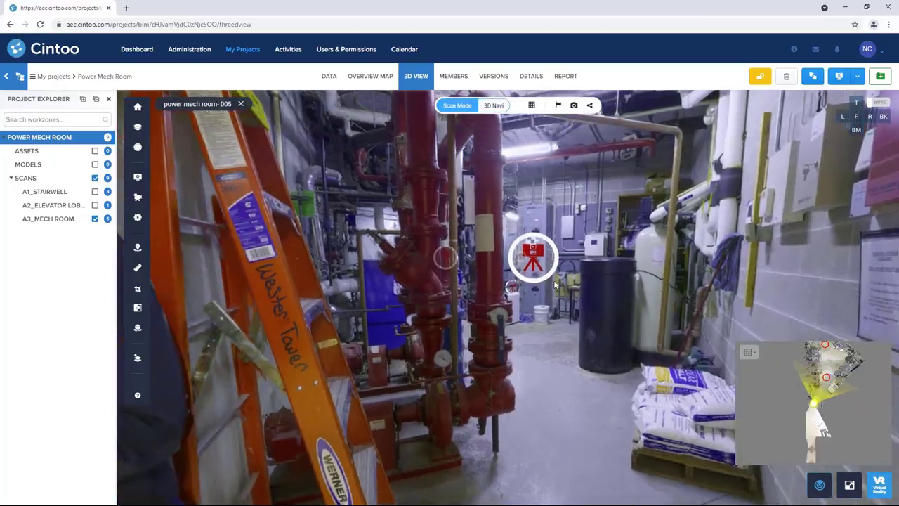
{"action": "left_click", "coordinate": [534, 259]}
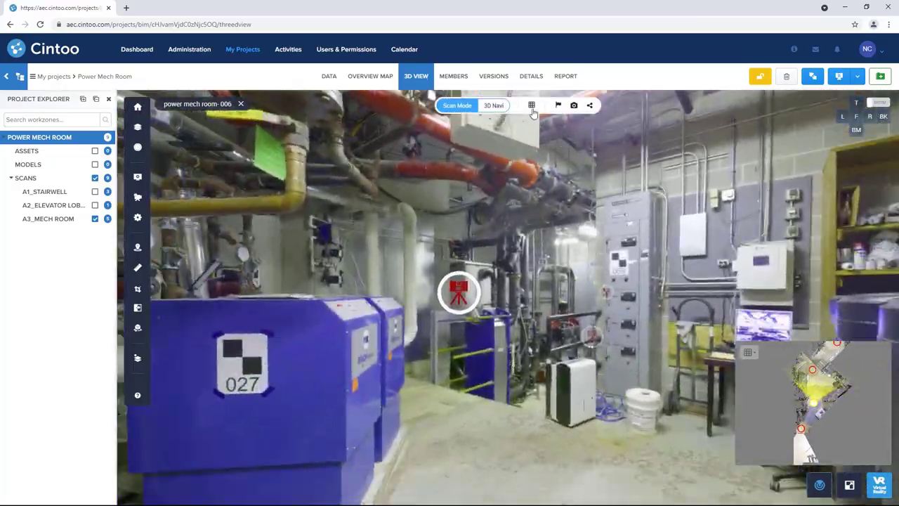
Display the mech room scans as 3D Surface and move to scan position power mech room-007, looking down the pipe corridor.
{"action": "left_click", "coordinate": [533, 108]}
{"action": "left_click", "coordinate": [520, 178]}
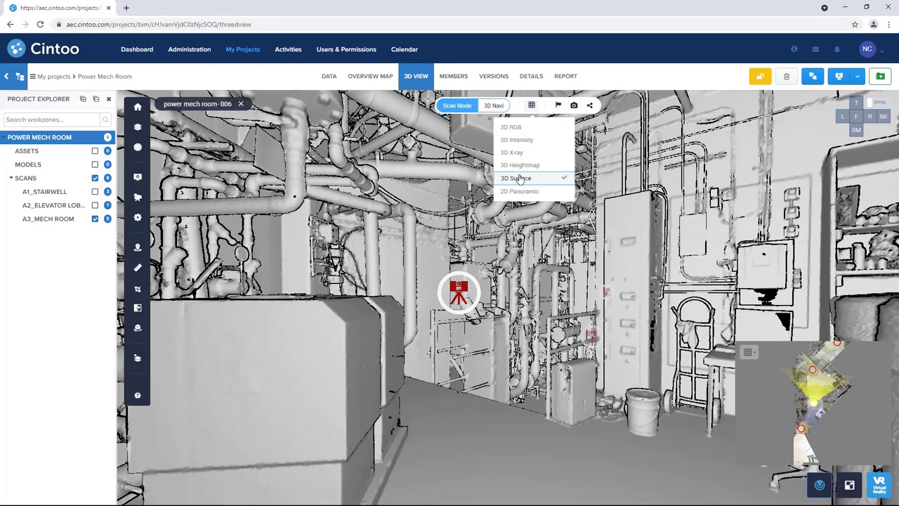
{"action": "left_click_drag", "start_coordinate": [508, 372], "coordinate": [548, 328]}
{"action": "mouse_move", "coordinate": [384, 341]}
{"action": "left_mouse_down"}
{"action": "mouse_move", "coordinate": [504, 328]}
{"action": "mouse_move", "coordinate": [562, 393]}
{"action": "mouse_move", "coordinate": [343, 420]}
{"action": "mouse_move", "coordinate": [291, 383]}
{"action": "left_mouse_up"}
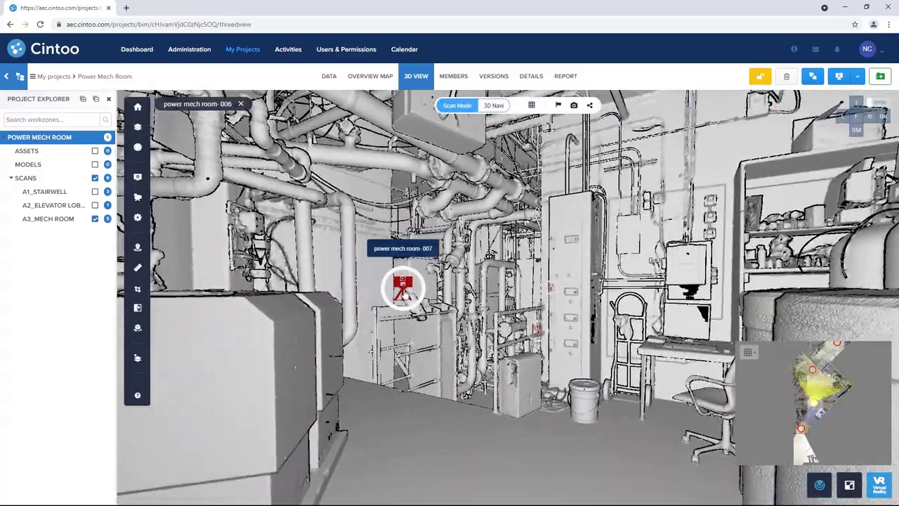
{"action": "left_click", "coordinate": [403, 288]}
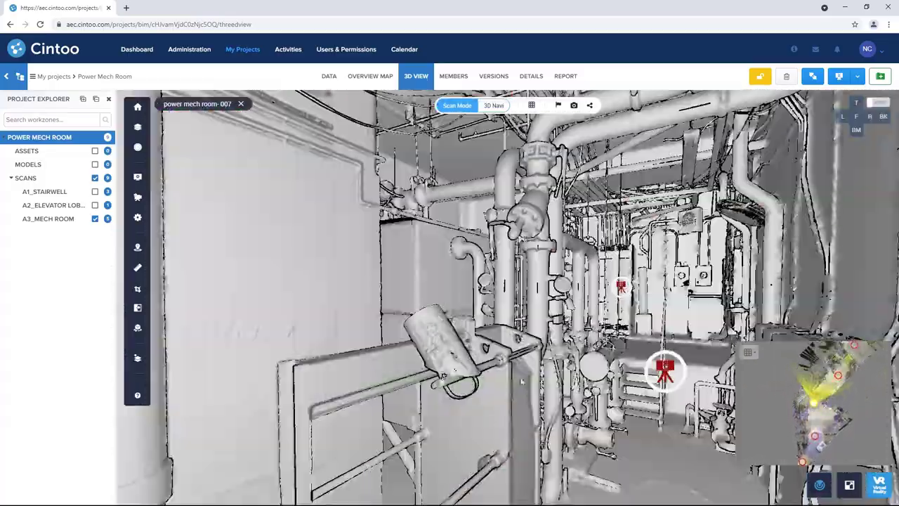
{"action": "mouse_move", "coordinate": [521, 381]}
{"action": "left_mouse_down"}
{"action": "mouse_move", "coordinate": [525, 245]}
{"action": "mouse_move", "coordinate": [421, 204]}
{"action": "mouse_move", "coordinate": [332, 204]}
{"action": "mouse_move", "coordinate": [371, 412]}
{"action": "mouse_move", "coordinate": [388, 416]}
{"action": "left_mouse_up"}
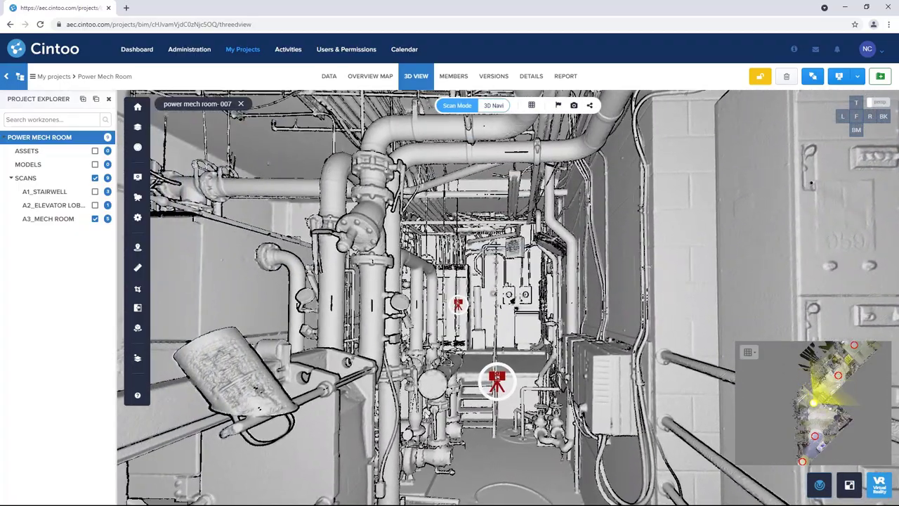
Switch the scan display to 3D RGB and take a closer look down the corridor from power mech room-007.
{"action": "left_click", "coordinate": [531, 105]}
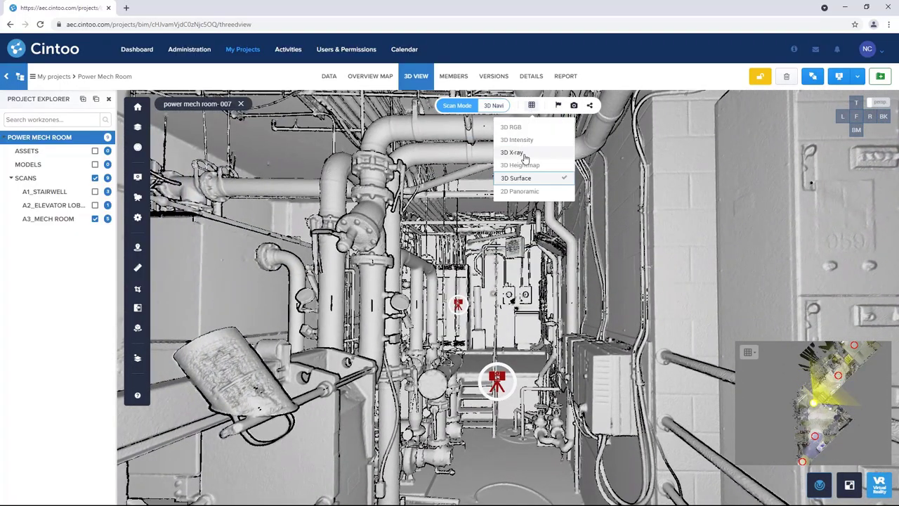
{"action": "left_click", "coordinate": [510, 126]}
{"action": "scroll", "coordinate": [532, 303], "scroll_direction": "up", "scroll_amount": 3}
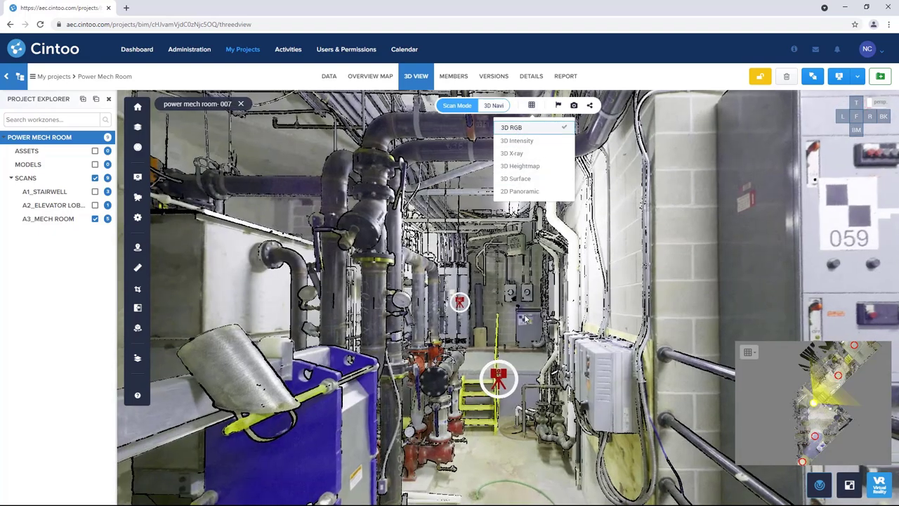
{"action": "scroll", "coordinate": [531, 304], "scroll_direction": "up", "scroll_amount": 3}
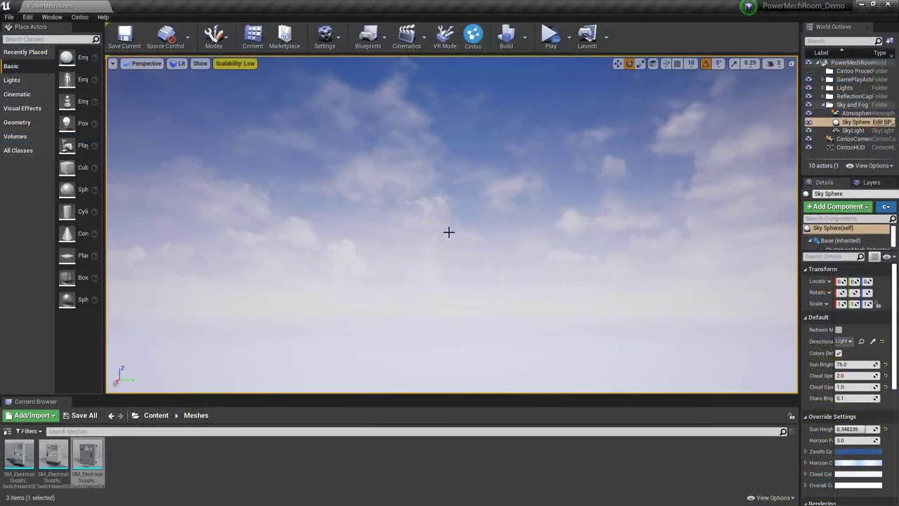
Switch to Unreal Editor, log in to the Cintoo plugin by authorizing the application, and load the project list.
{"action": "left_click", "coordinate": [472, 35]}
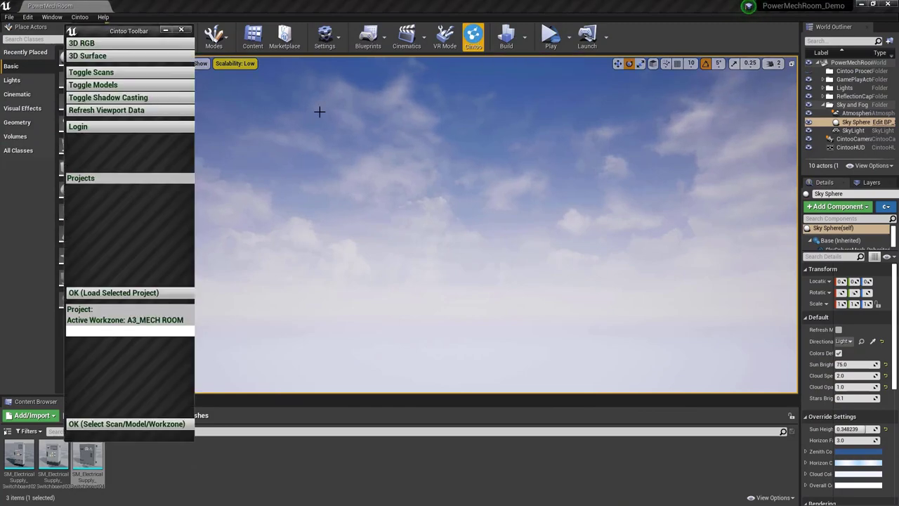
{"action": "left_click", "coordinate": [129, 128]}
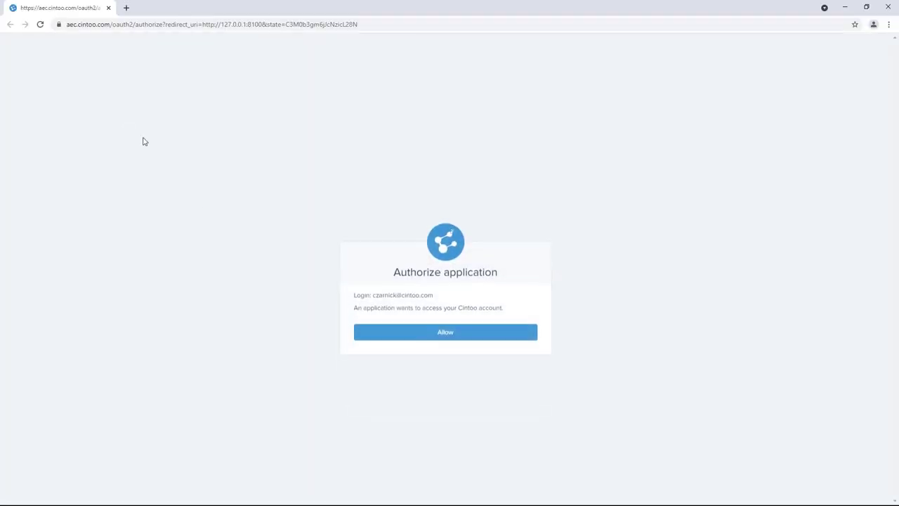
{"action": "left_click", "coordinate": [425, 332]}
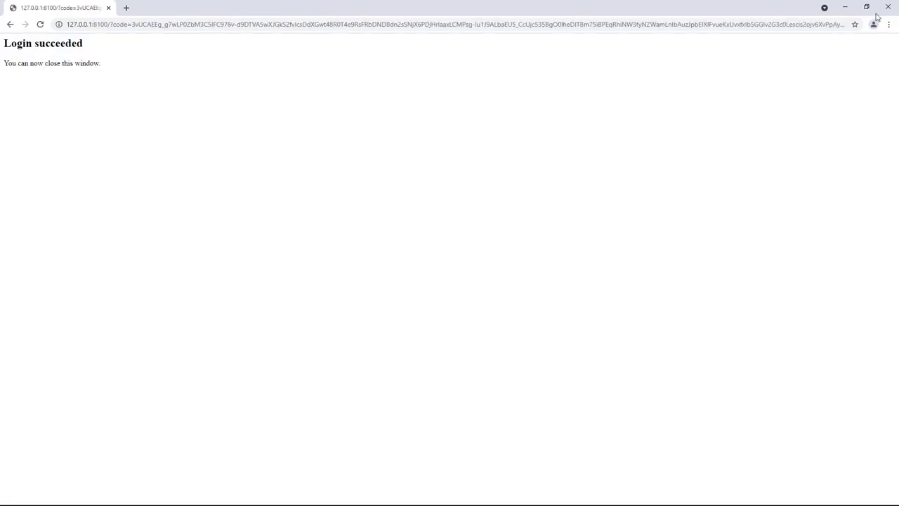
{"action": "left_click", "coordinate": [887, 8]}
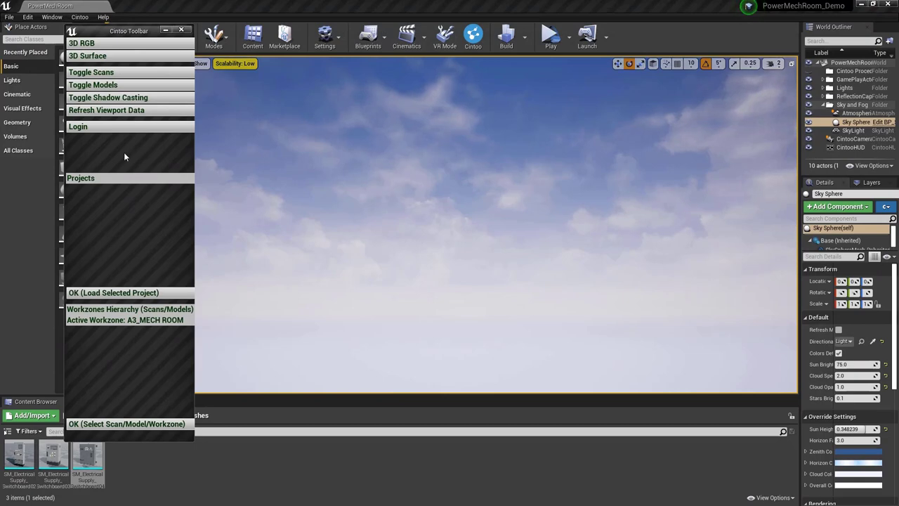
{"action": "left_click", "coordinate": [101, 132]}
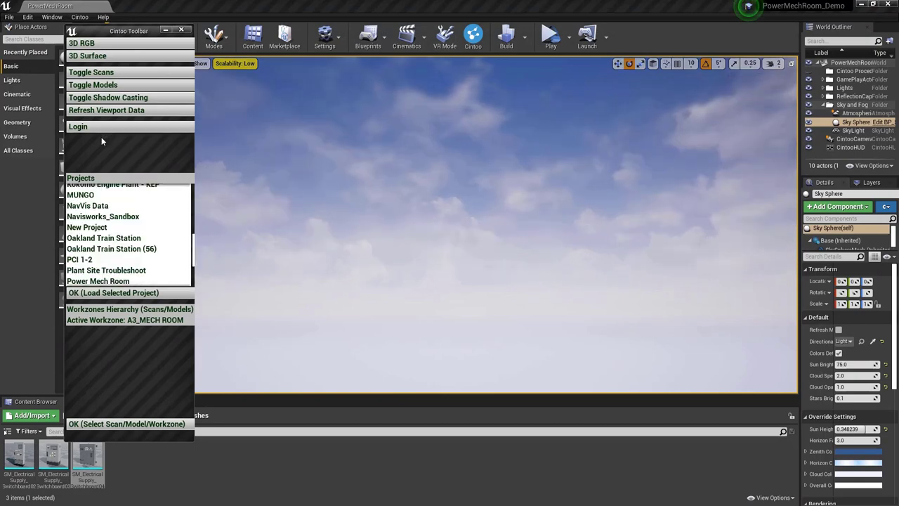
Load the Power Mech Room project and bring scan power mech room-007 of the A3_MECH ROOM workzone into the level.
{"action": "left_click", "coordinate": [103, 295]}
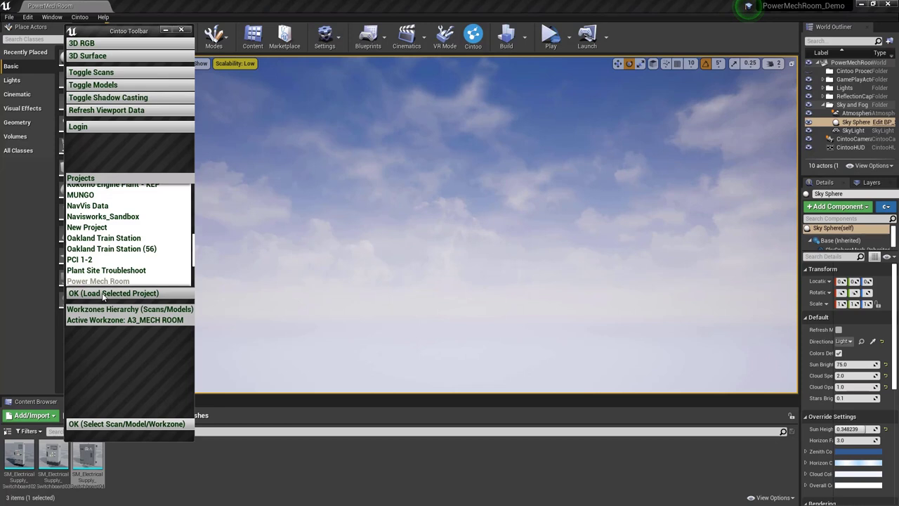
{"action": "left_click", "coordinate": [104, 295]}
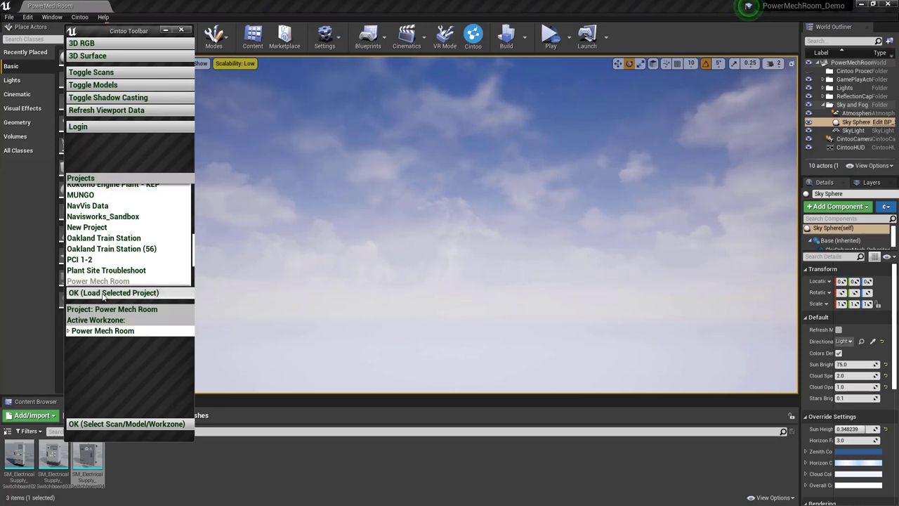
{"action": "left_click", "coordinate": [69, 331]}
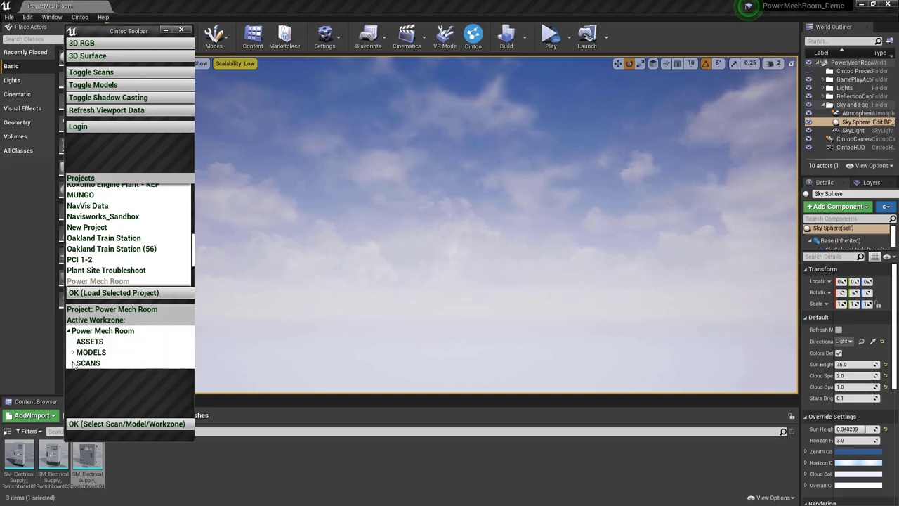
{"action": "left_click", "coordinate": [73, 363]}
{"action": "left_click", "coordinate": [78, 395]}
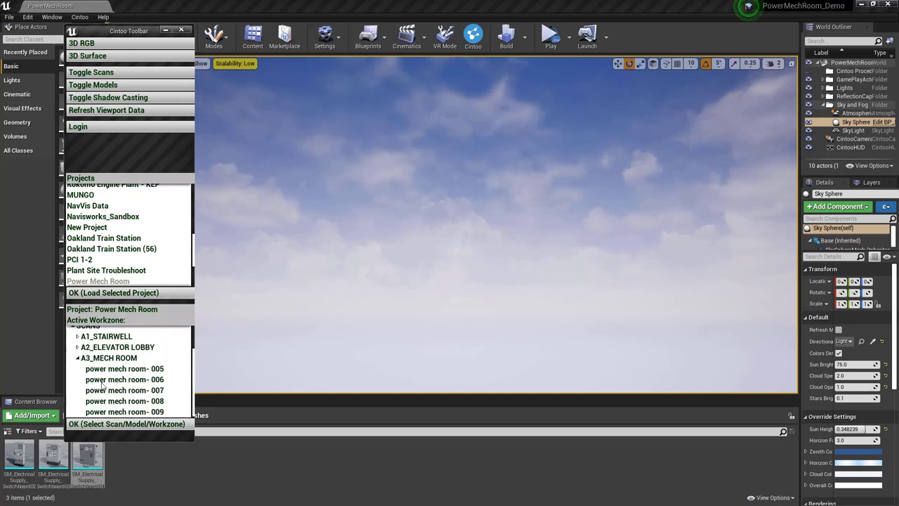
{"action": "left_click", "coordinate": [110, 422]}
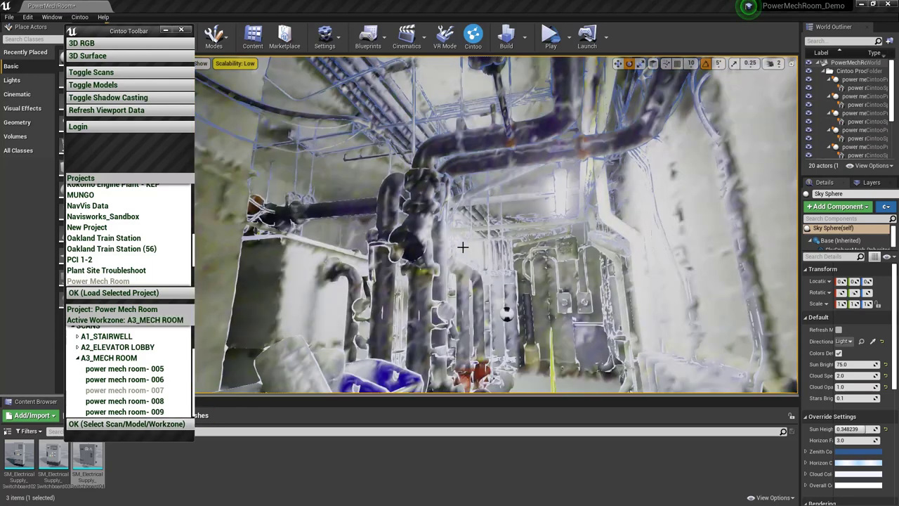
Move through the scanned mech room past the yellow stairs, examining the electrical panels and the grey cabinet marked 063.
{"action": "right_click_drag", "start_coordinate": [493, 278], "coordinate": [517, 374]}
{"action": "left_click_drag", "start_coordinate": [503, 177], "coordinate": [503, 198]}
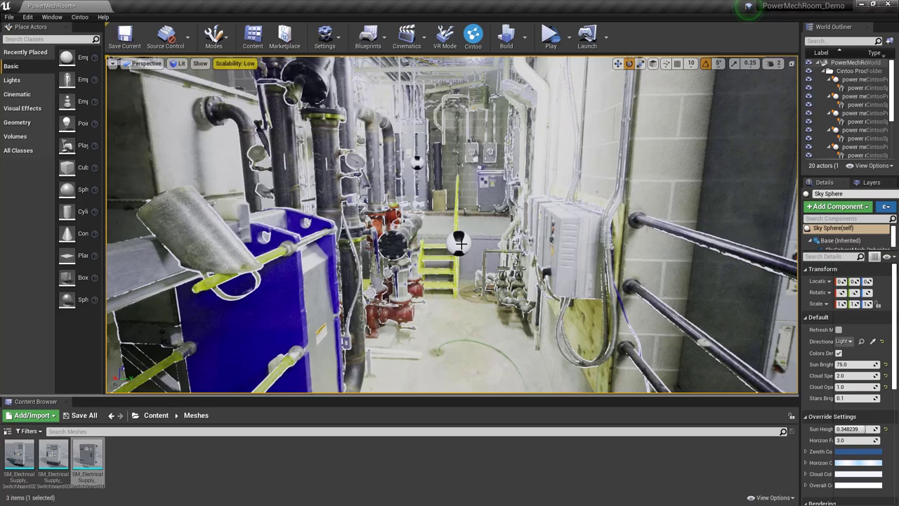
{"action": "left_click", "coordinate": [463, 239]}
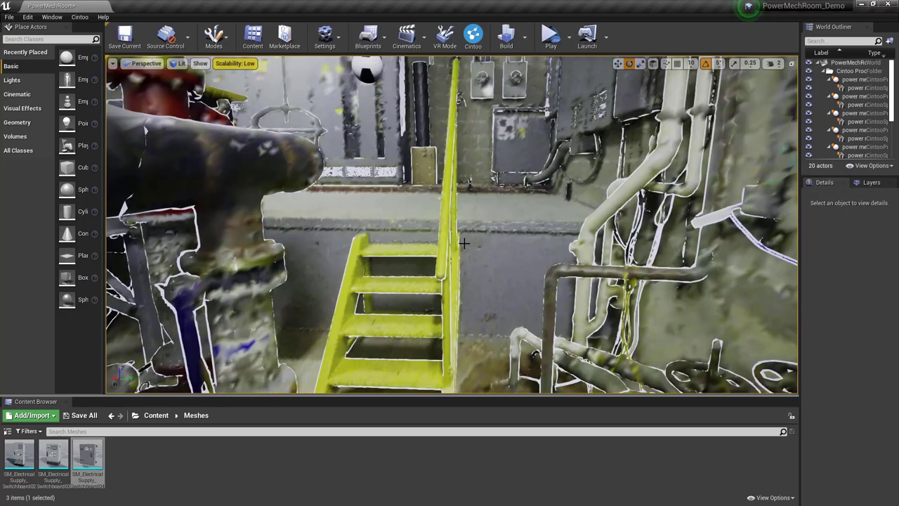
{"action": "right_click_drag", "start_coordinate": [464, 261], "coordinate": [520, 126]}
{"action": "right_click_drag", "start_coordinate": [449, 211], "coordinate": [425, 242]}
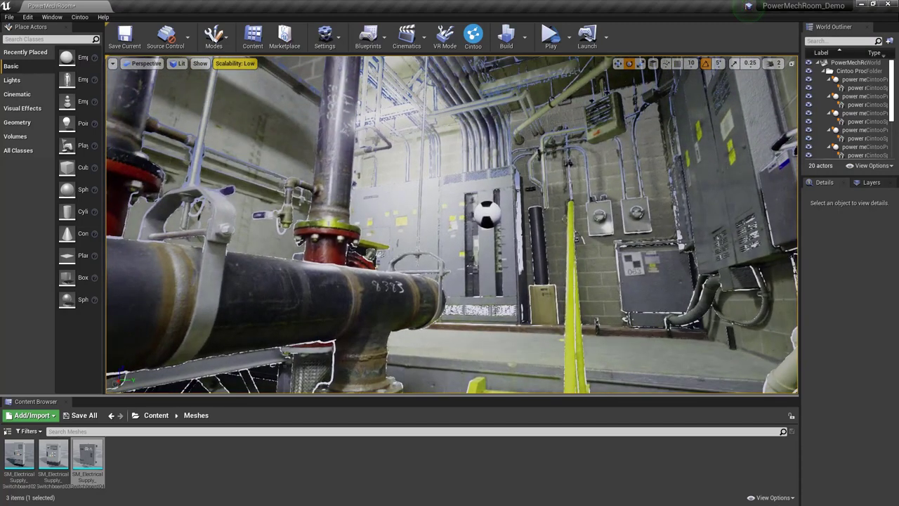
{"action": "scroll", "coordinate": [451, 225], "scroll_direction": "up", "scroll_amount": 5}
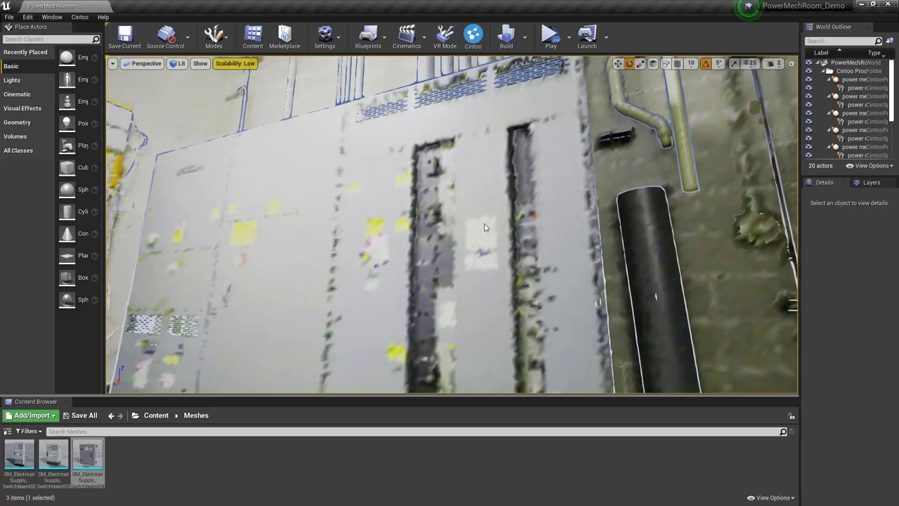
{"action": "right_click_drag", "start_coordinate": [530, 282], "coordinate": [387, 274]}
{"action": "right_click_drag", "start_coordinate": [480, 267], "coordinate": [210, 204]}
{"action": "right_click_drag", "start_coordinate": [293, 304], "coordinate": [534, 282]}
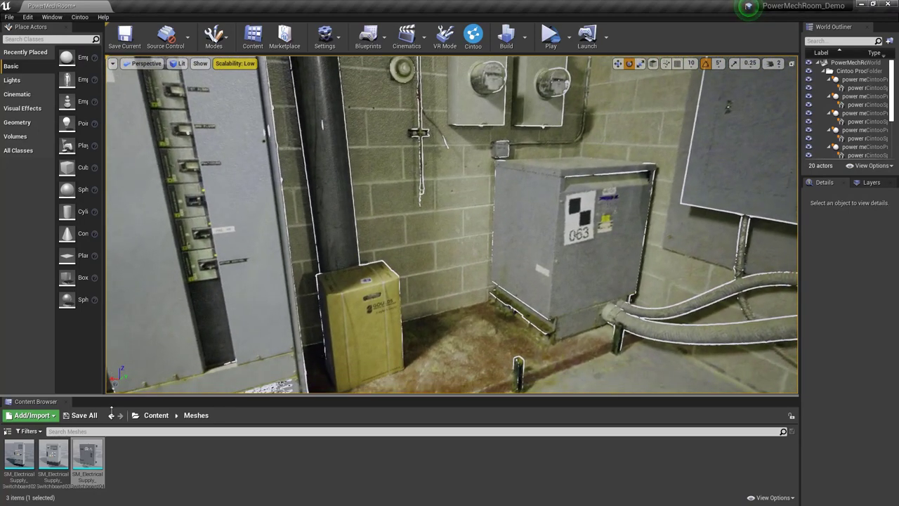
Try out the tall Switchboard02 mesh beside the yellow box with its front facing the room, and delete it.
{"action": "left_click_drag", "start_coordinate": [19, 455], "coordinate": [422, 352]}
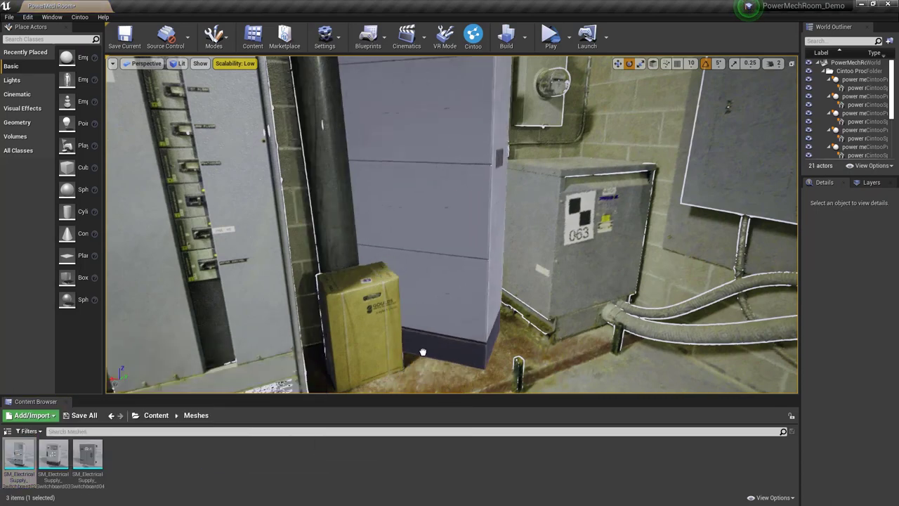
{"action": "left_click", "coordinate": [443, 333]}
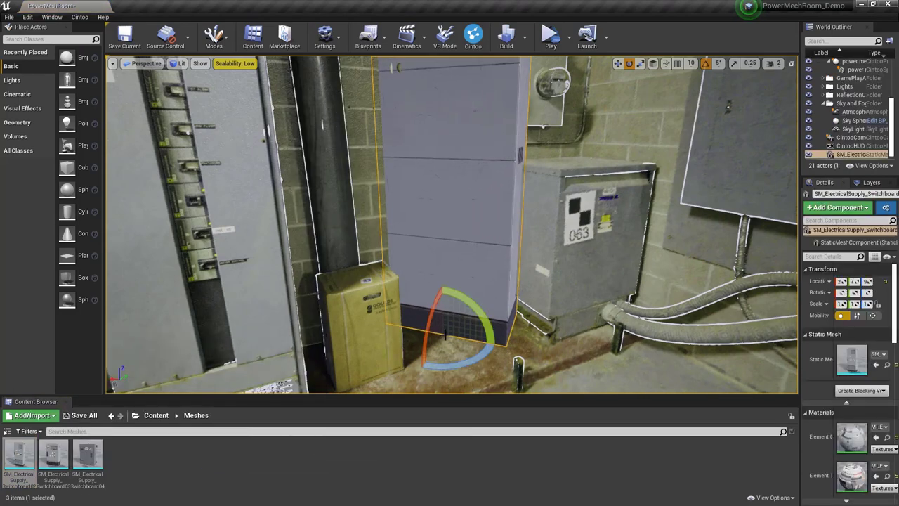
{"action": "left_click_drag", "start_coordinate": [398, 320], "coordinate": [393, 325]}
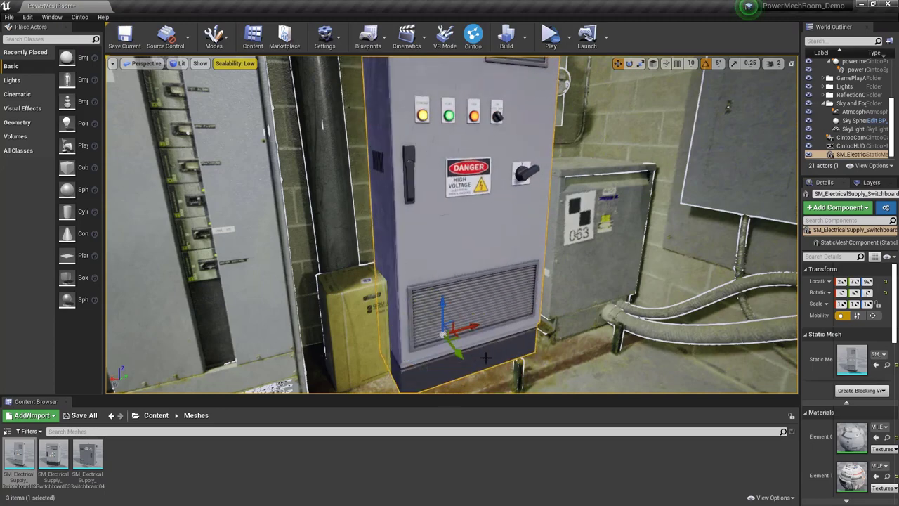
{"action": "right_click_drag", "start_coordinate": [462, 345], "coordinate": [480, 359]}
{"action": "left_click_drag", "start_coordinate": [486, 374], "coordinate": [493, 326]}
{"action": "right_click_drag", "start_coordinate": [494, 326], "coordinate": [512, 288]}
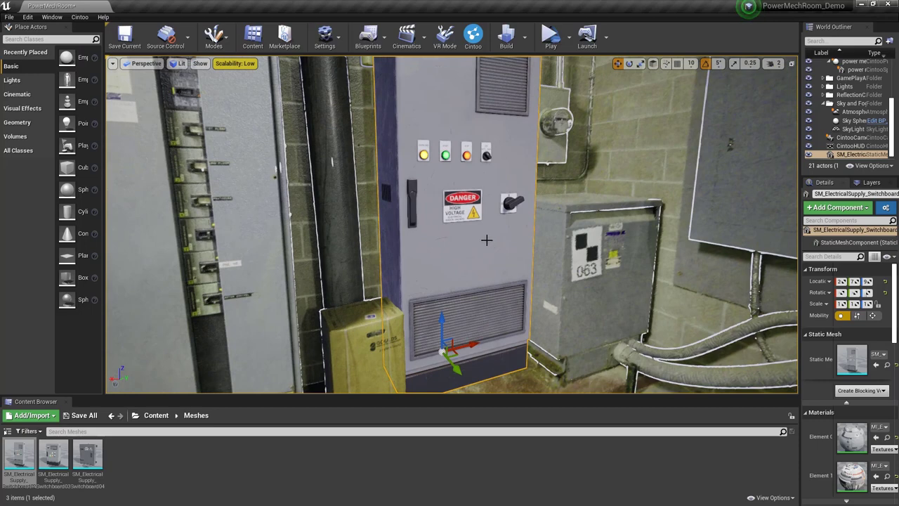
{"action": "key", "text": "Delete"}
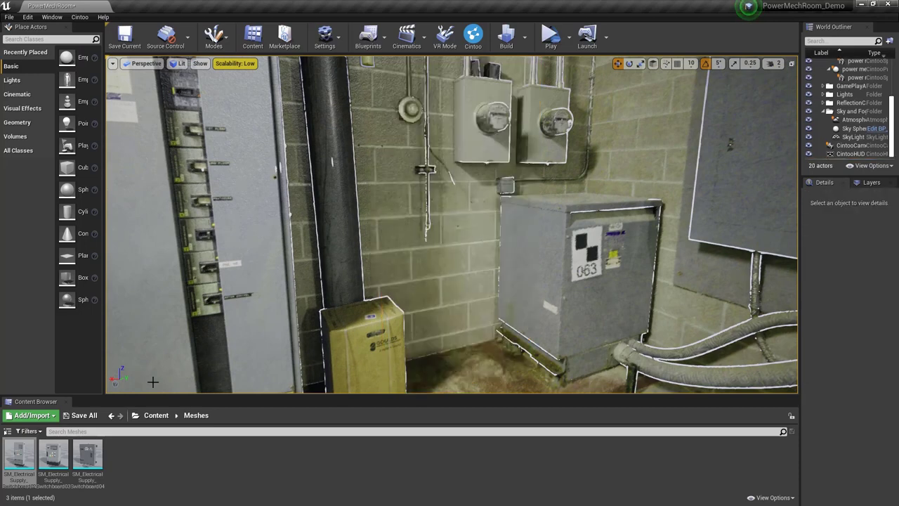
Place the Switchboard03 mesh between the yellow box and the cabinet marked 063, with its control front facing the room.
{"action": "left_click_drag", "start_coordinate": [53, 456], "coordinate": [458, 378]}
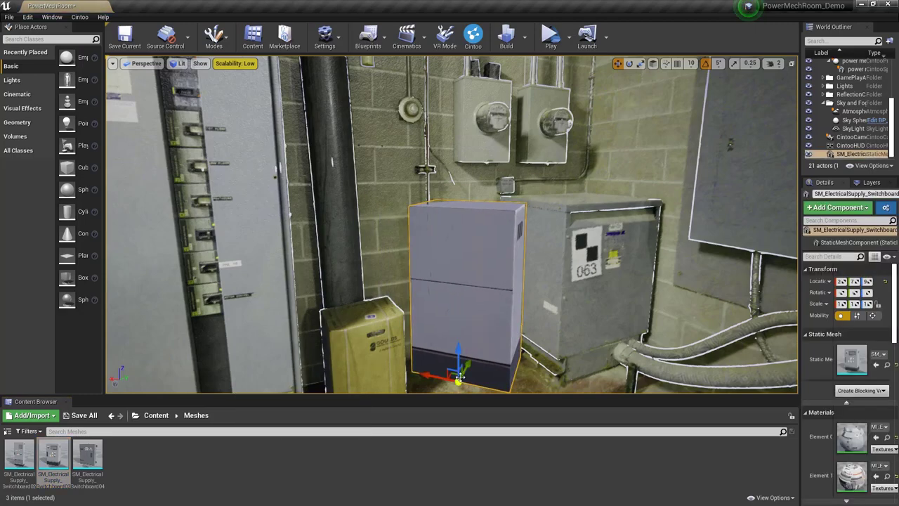
{"action": "key", "text": "e"}
{"action": "right_click_drag", "start_coordinate": [482, 321], "coordinate": [483, 338]}
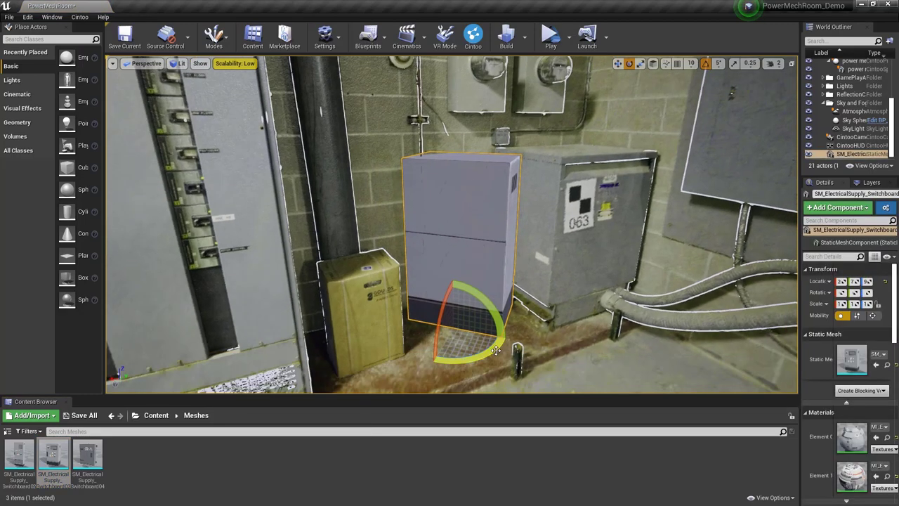
{"action": "left_click_drag", "start_coordinate": [496, 350], "coordinate": [417, 359]}
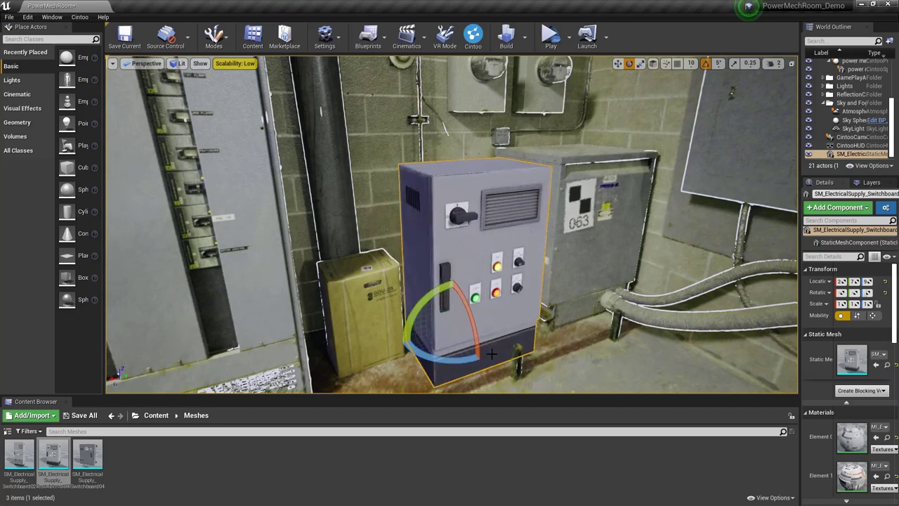
{"action": "key", "text": "w"}
{"action": "left_click_drag", "start_coordinate": [471, 349], "coordinate": [447, 330]}
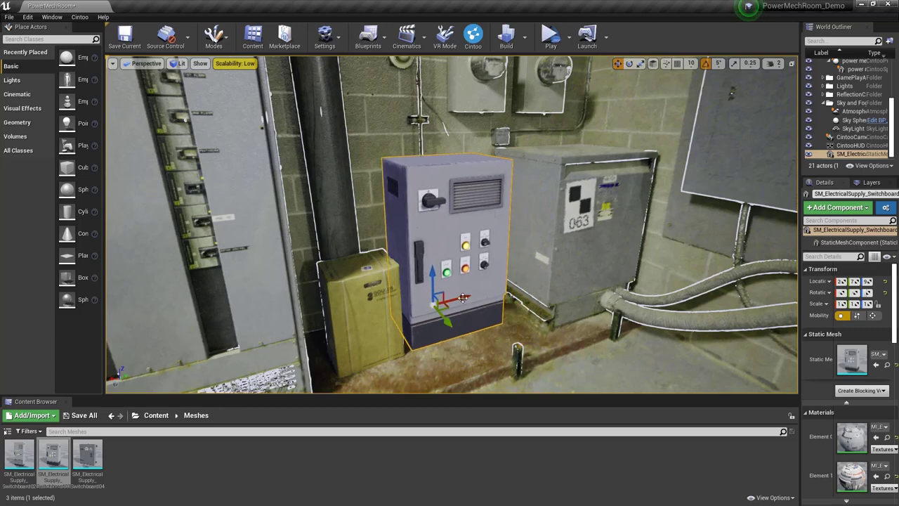
{"action": "left_click_drag", "start_coordinate": [463, 298], "coordinate": [472, 298]}
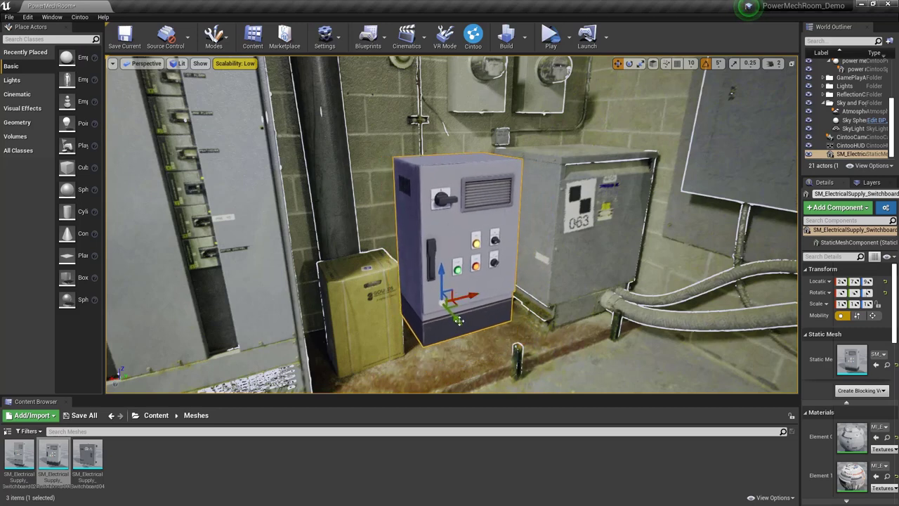
{"action": "key", "text": "Escape"}
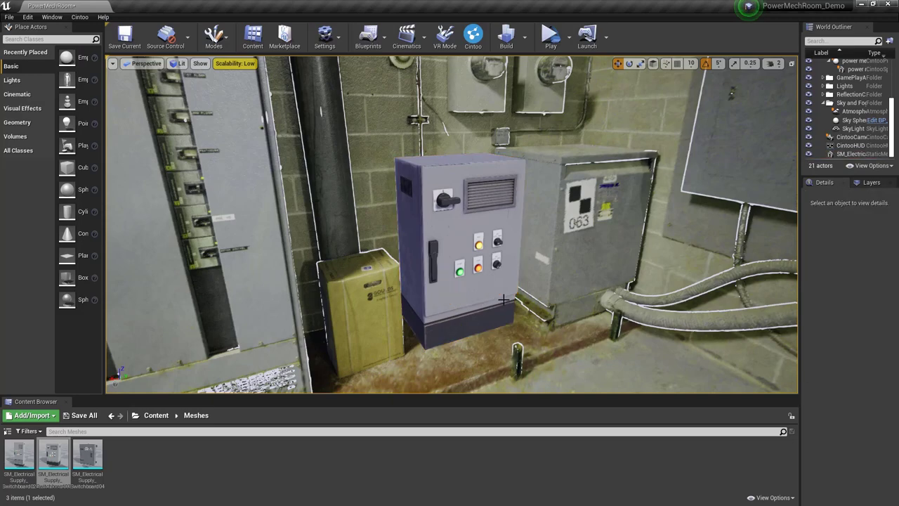
Frame the placed switchboard in the viewport and launch the VR preview of the mech room.
{"action": "right_click_drag", "start_coordinate": [484, 301], "coordinate": [461, 332]}
{"action": "right_click_drag", "start_coordinate": [467, 278], "coordinate": [502, 298]}
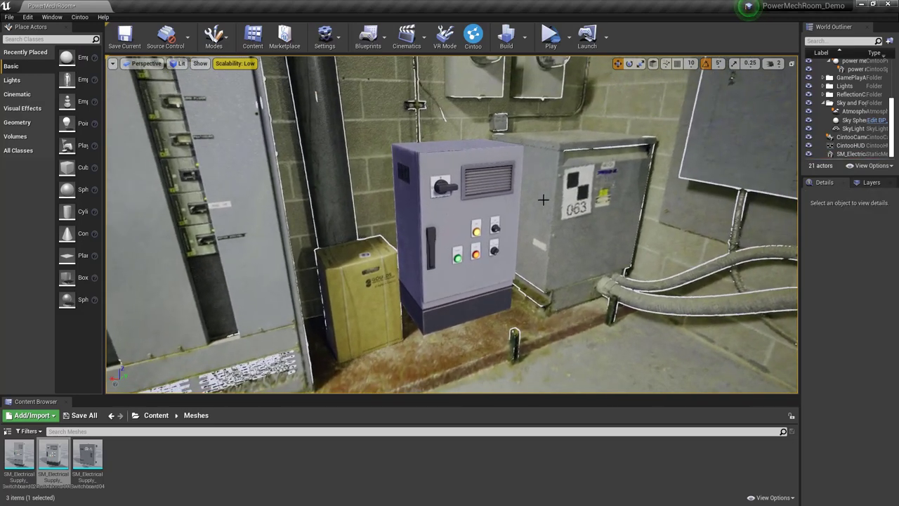
{"action": "left_click", "coordinate": [551, 39]}
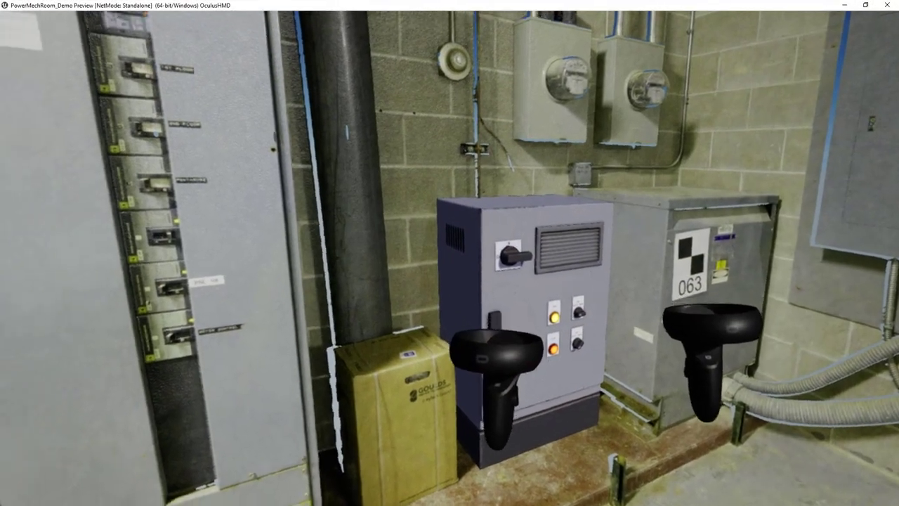